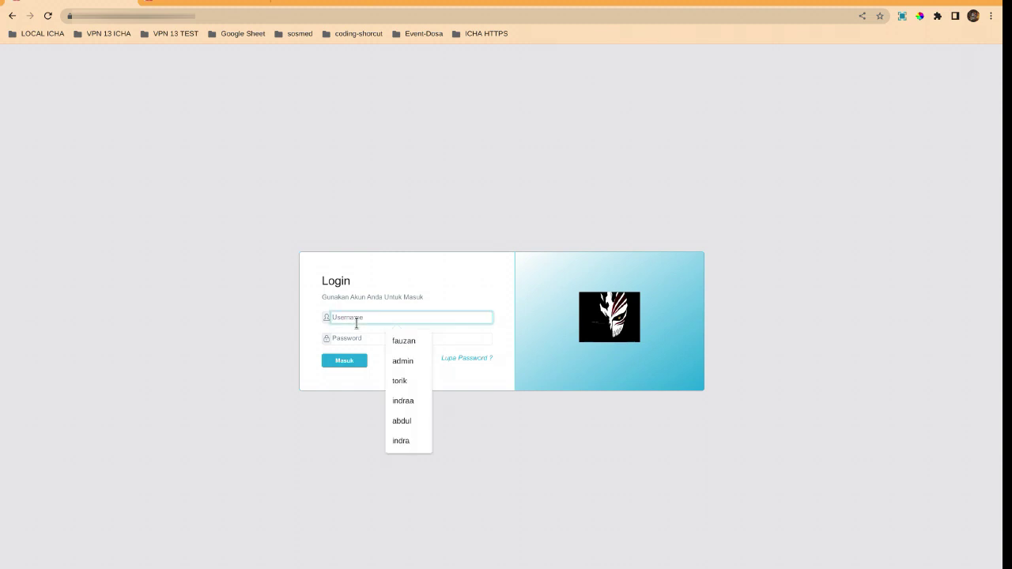
Sign in to ICHA with the triage nurse's username and password
type("fauzan")
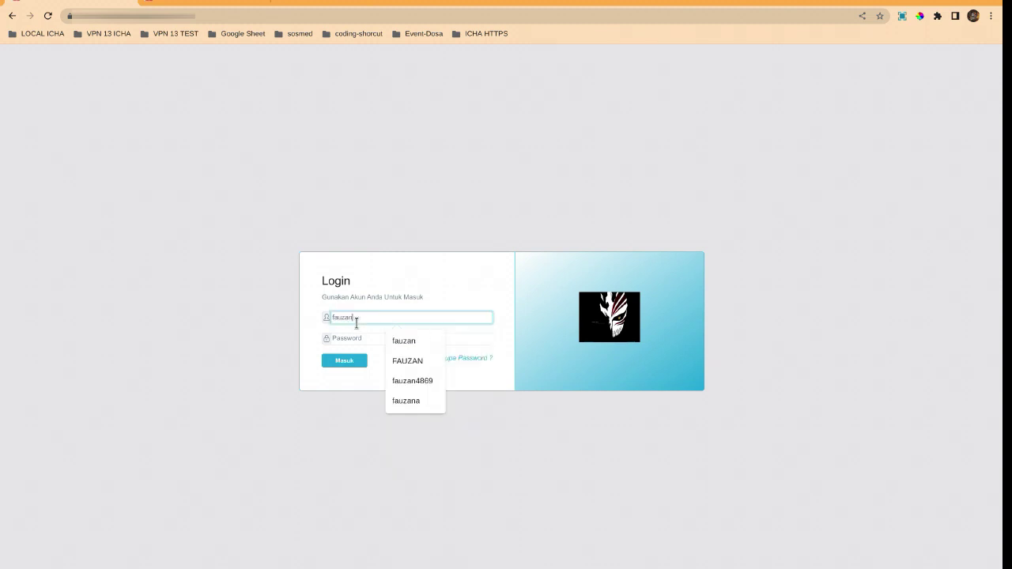
key("Tab")
type("123")
key("Return")
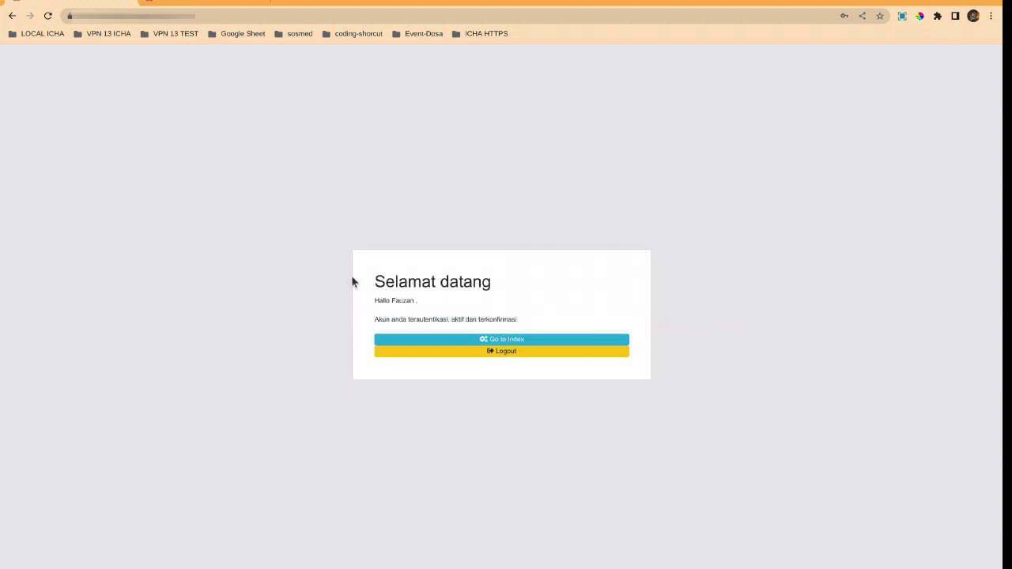
Go to the index and start a new Input Triage IGD entry from Registrasi Kunjungan EMR
left_click(389, 339)
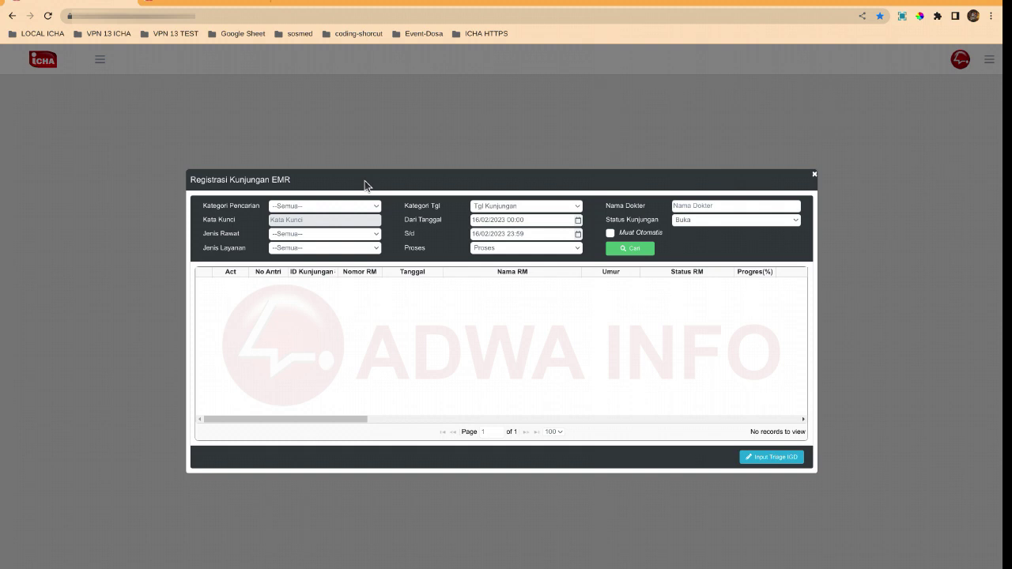
left_click(755, 457)
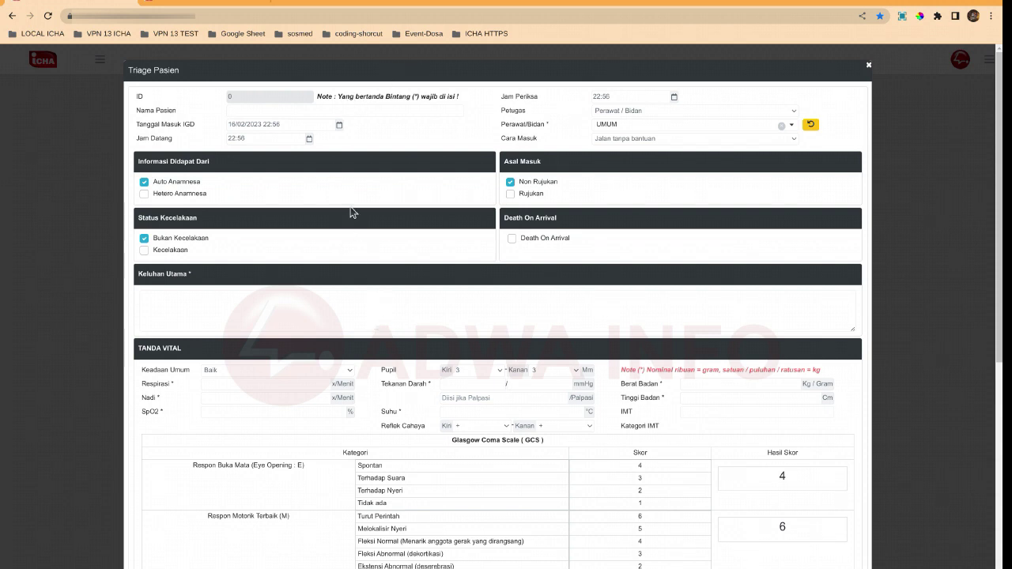
Enter the patient's name and assign the triage nurse, keeping staff type Perawat / Bidan
left_click(237, 111)
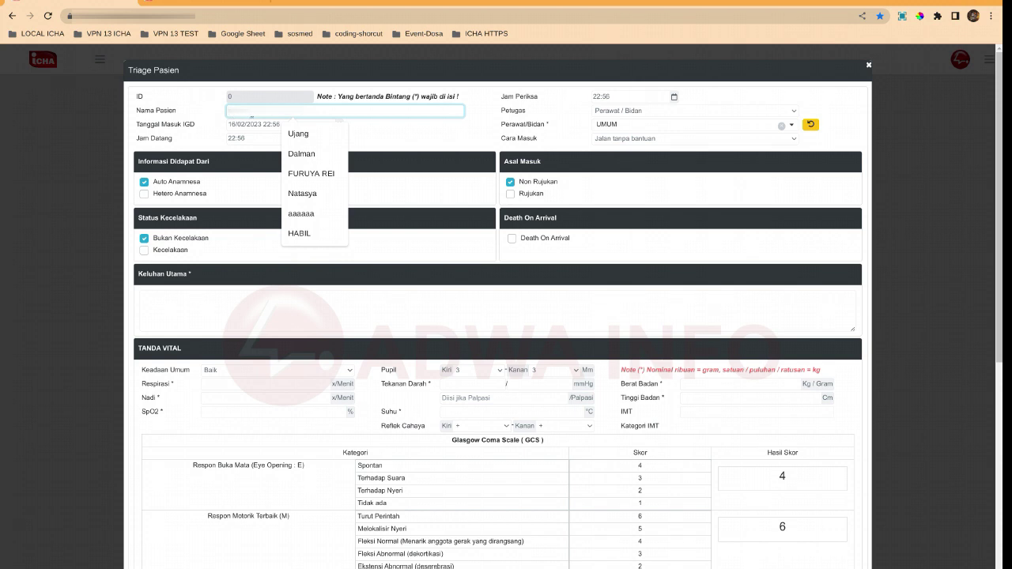
type("Na")
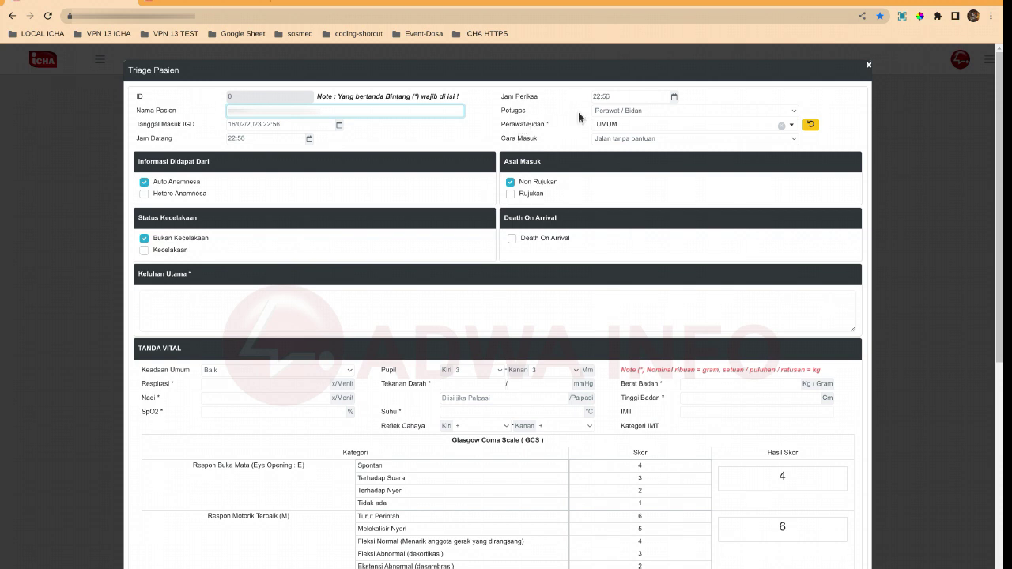
left_click(607, 112)
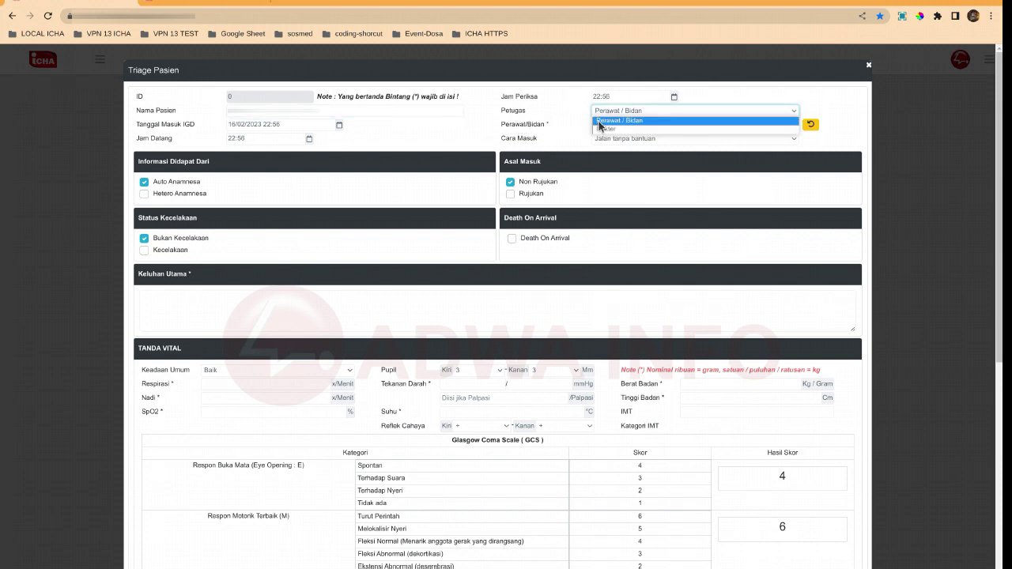
left_click(609, 120)
left_click(609, 126)
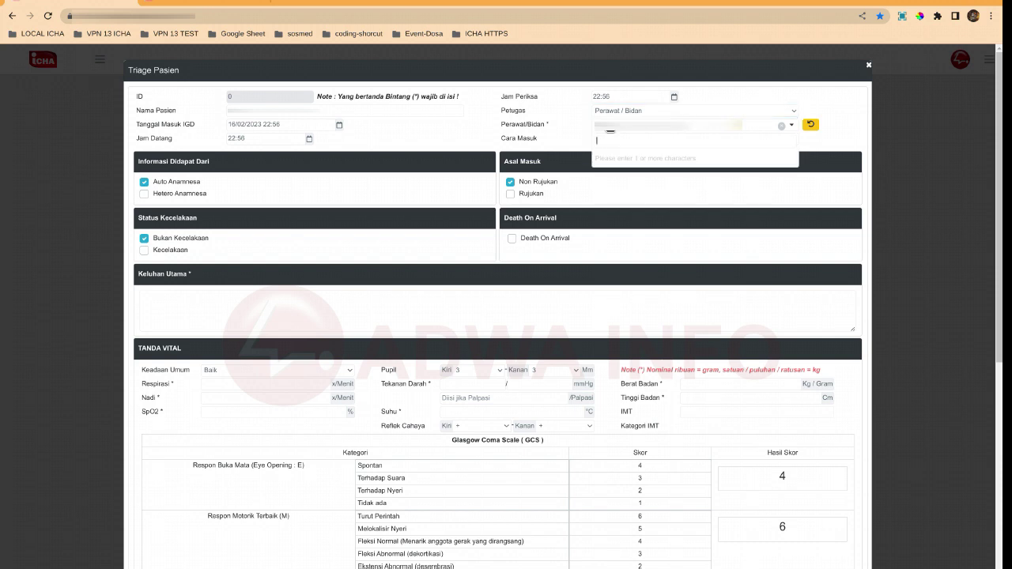
type("s")
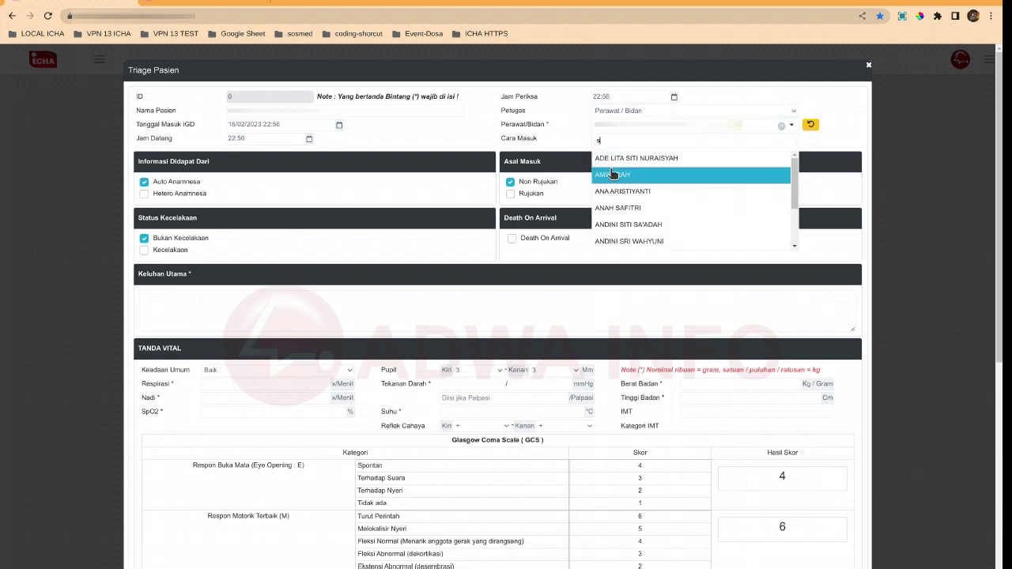
left_click(607, 174)
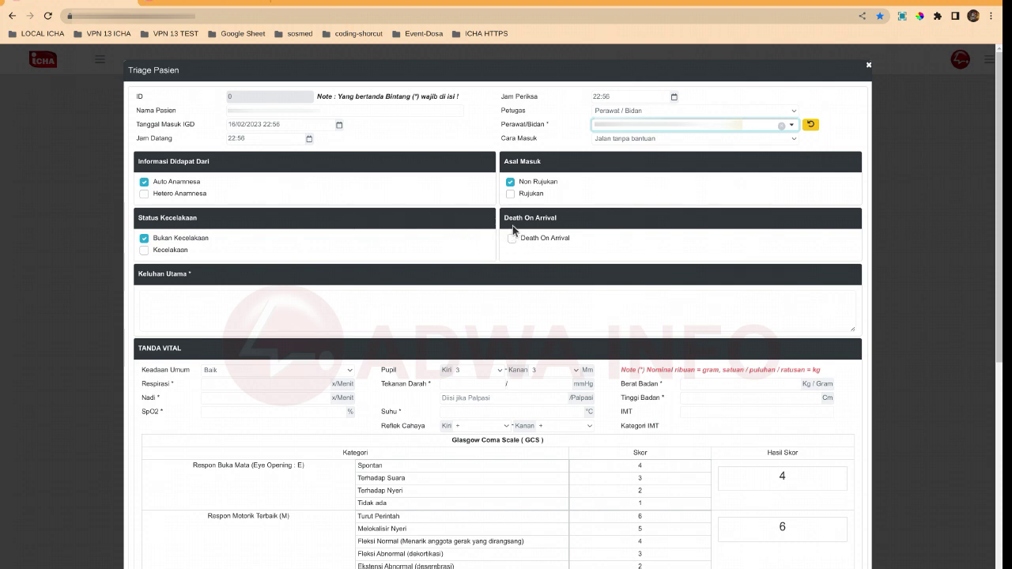
Record the chief complaint as 'mual-mual'
left_click(376, 299)
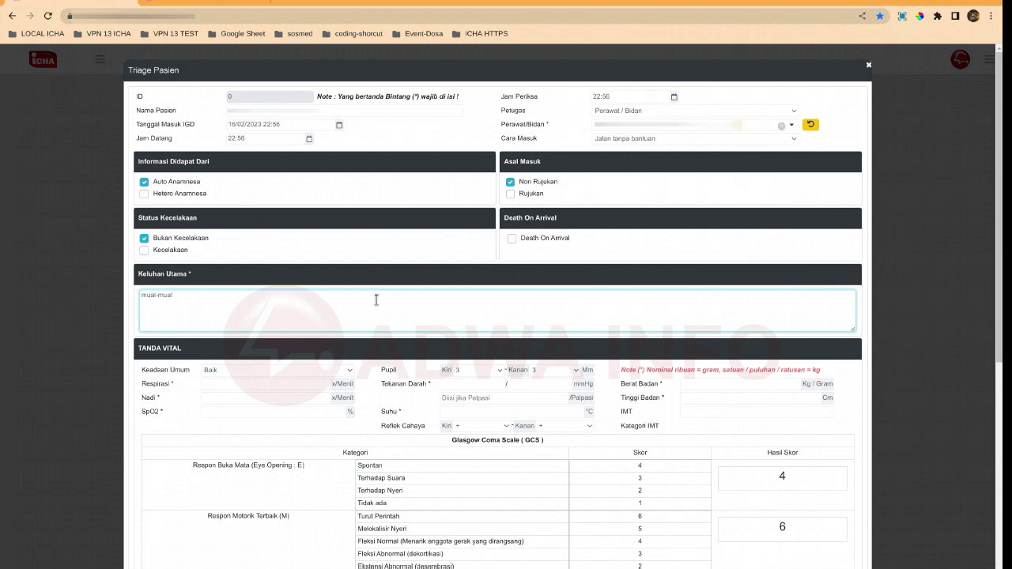
type("mual-mual")
left_click_drag(140, 352, 174, 351)
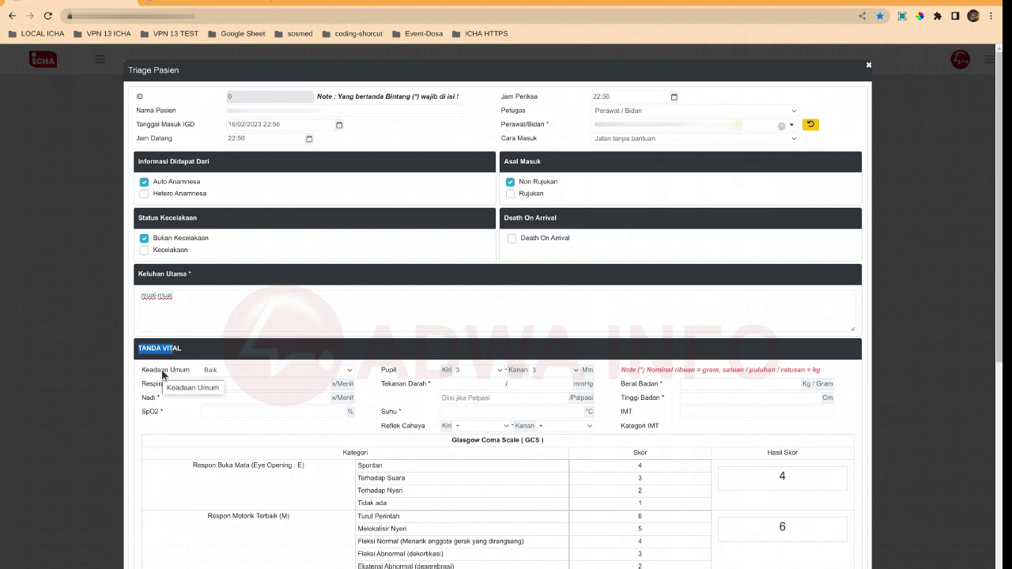
Set general condition to Sedang and enter a pulse of 85
left_click(216, 371)
left_click(215, 383)
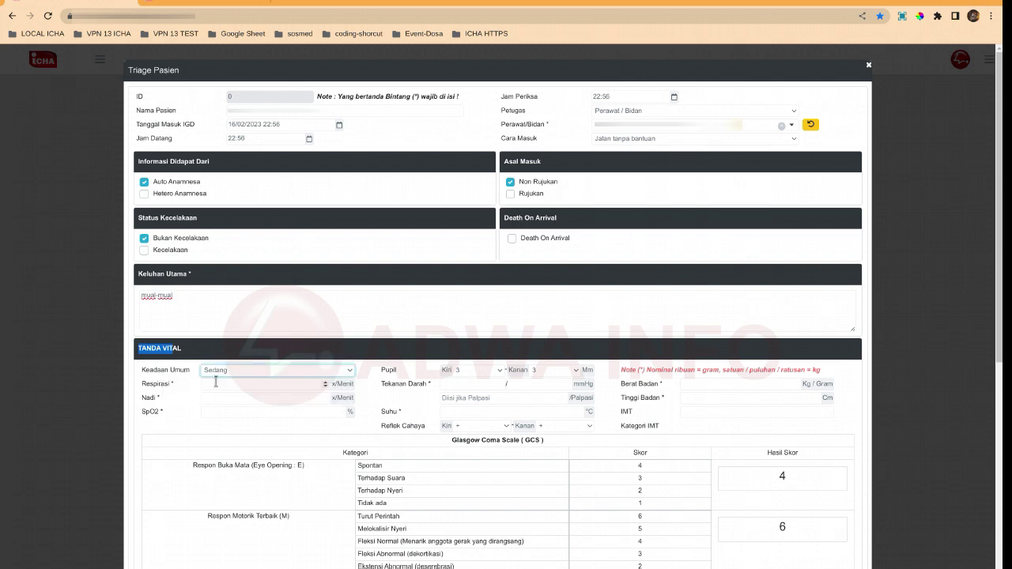
left_click(215, 383)
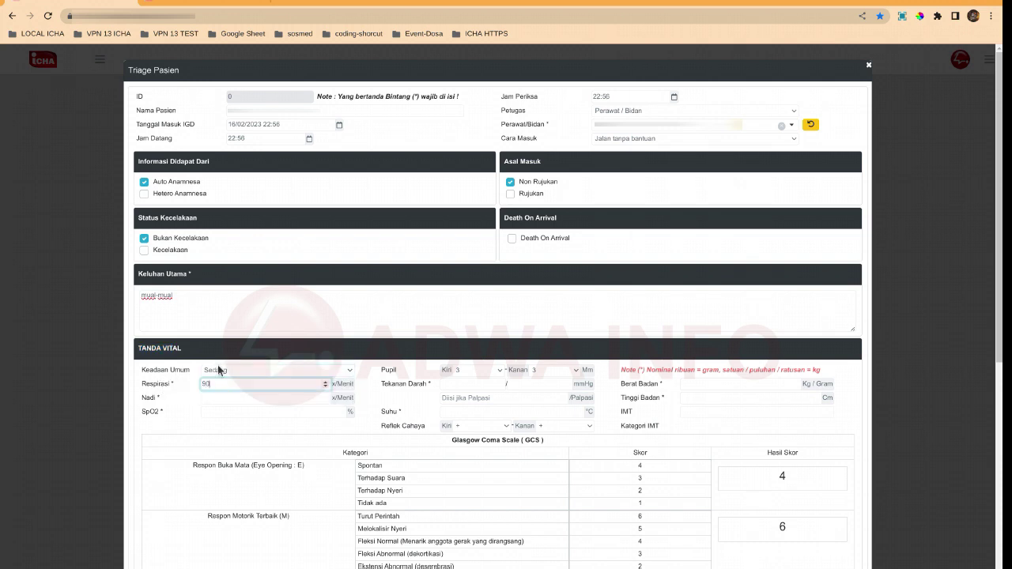
key("Tab")
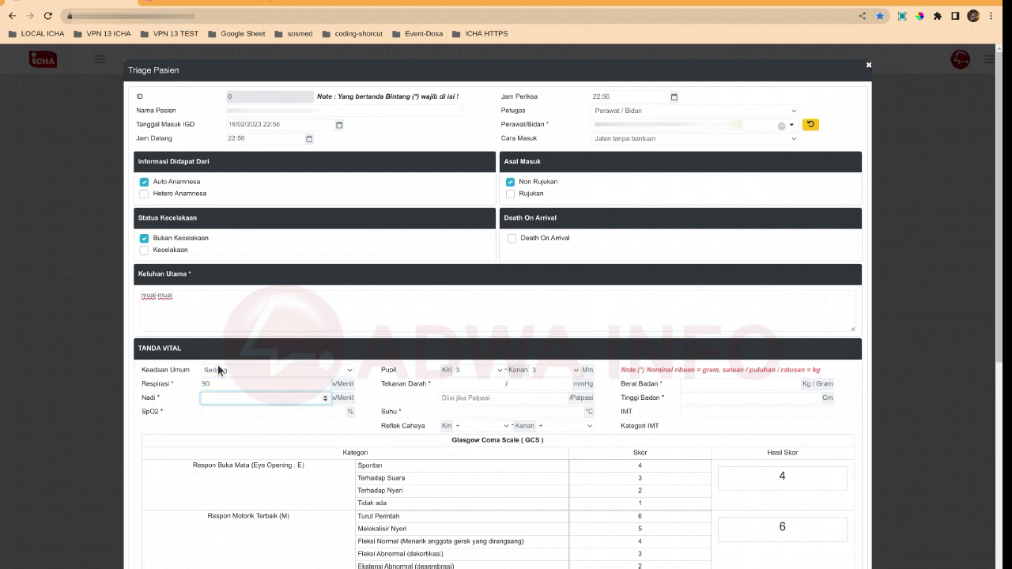
type("85")
key("Tab")
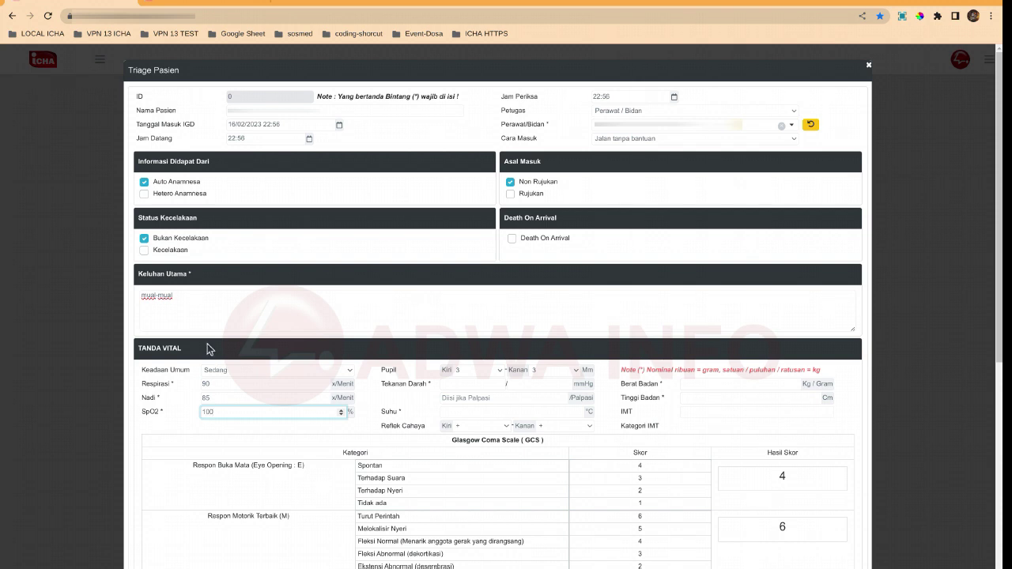
Enter blood pressure 101/64 and temperature 38
left_click(441, 383)
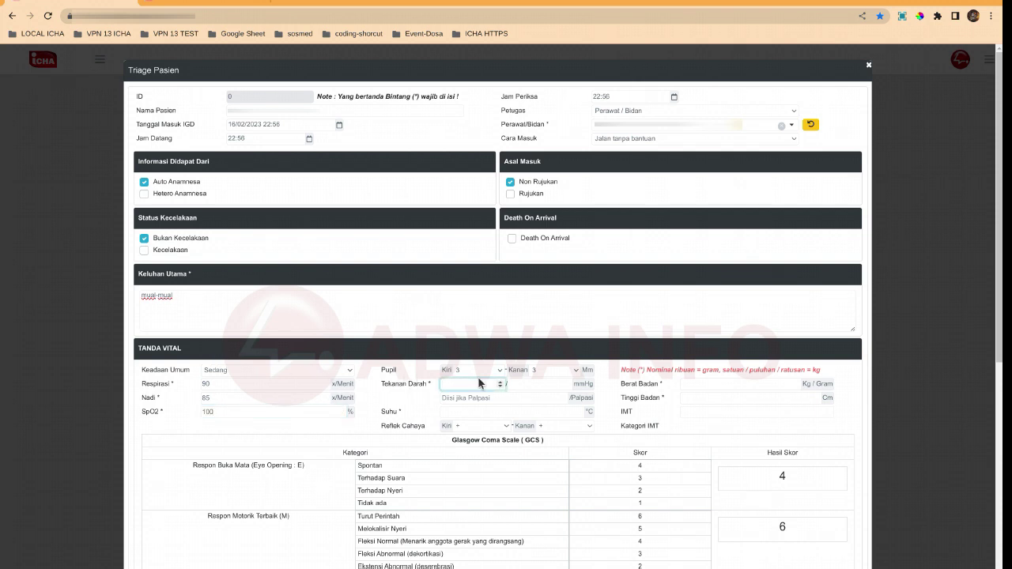
type("101")
key("Tab")
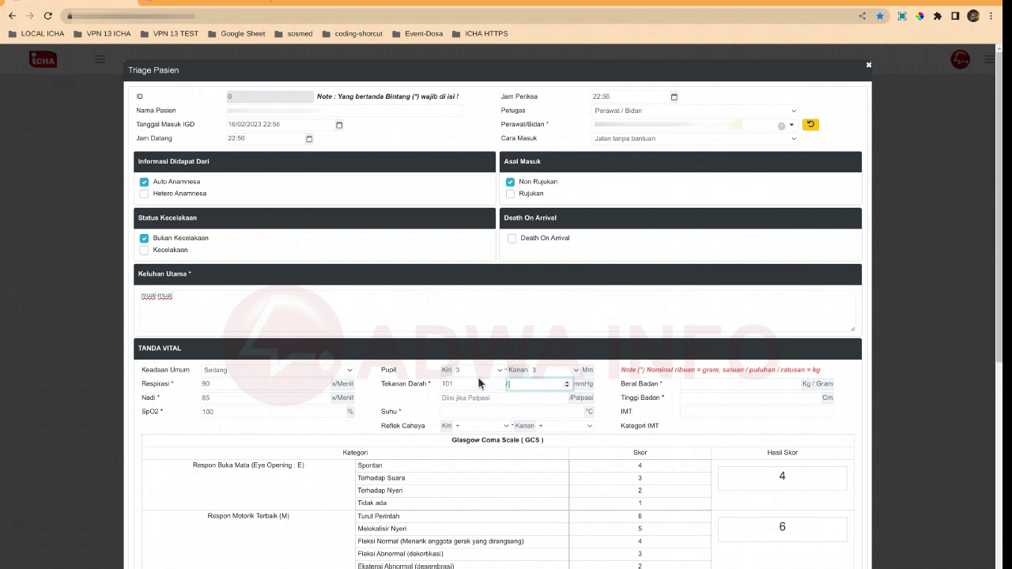
type("64")
key("Tab")
key("Tab")
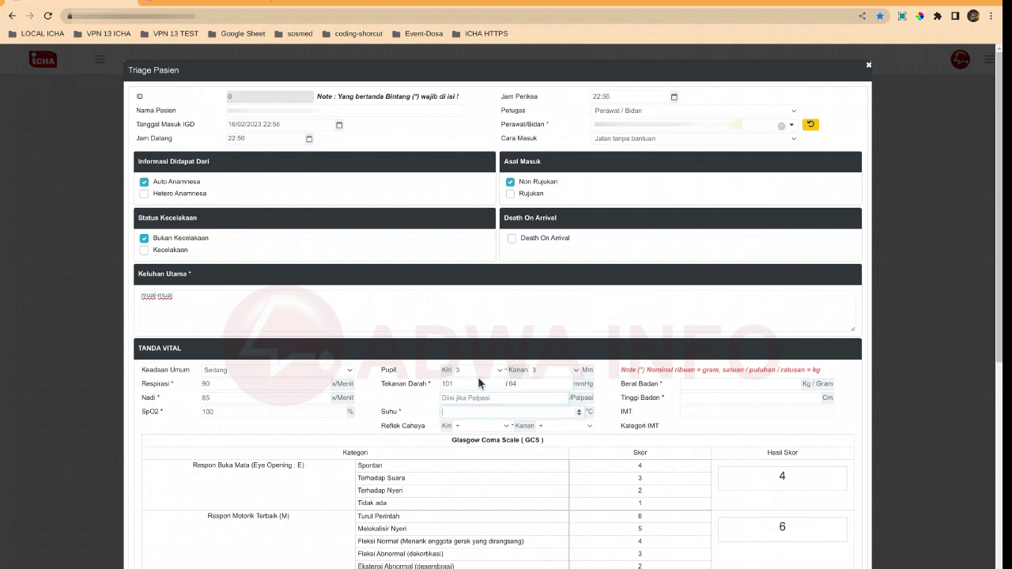
type("38")
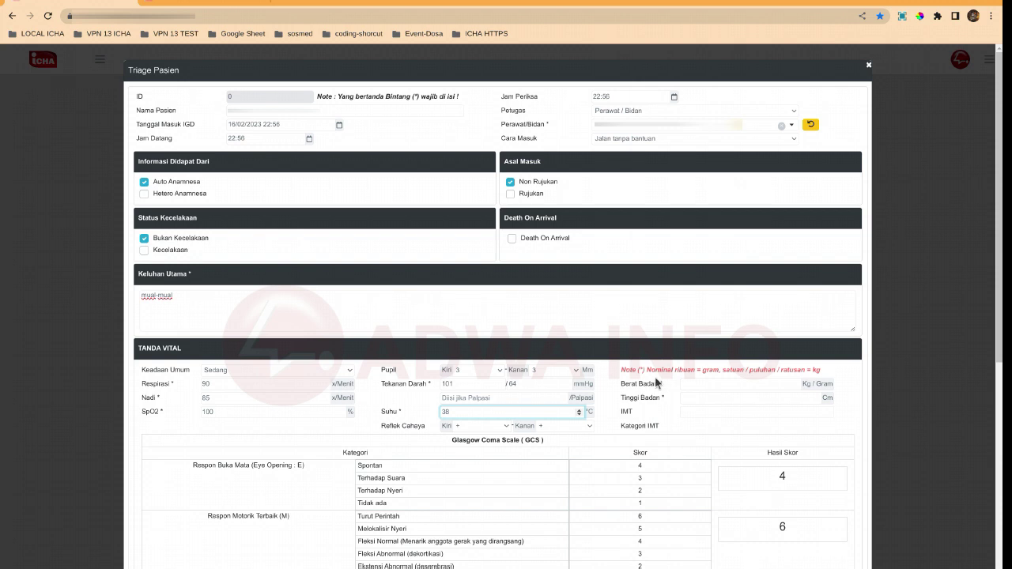
Enter weight 45 kg and height 166 cm, then point out the IMT 16.3 and its category
left_click(686, 385)
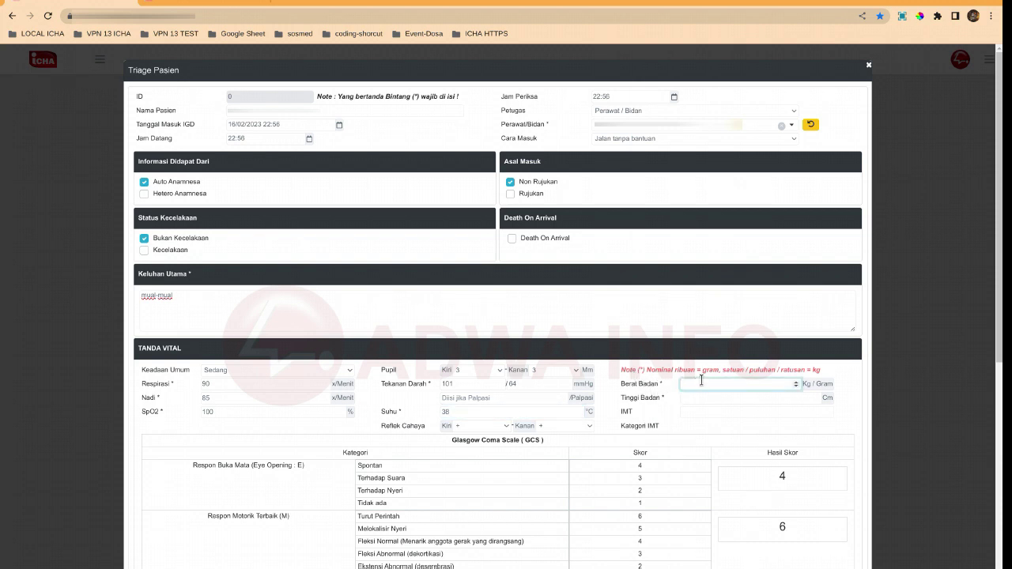
type("45")
key("Tab")
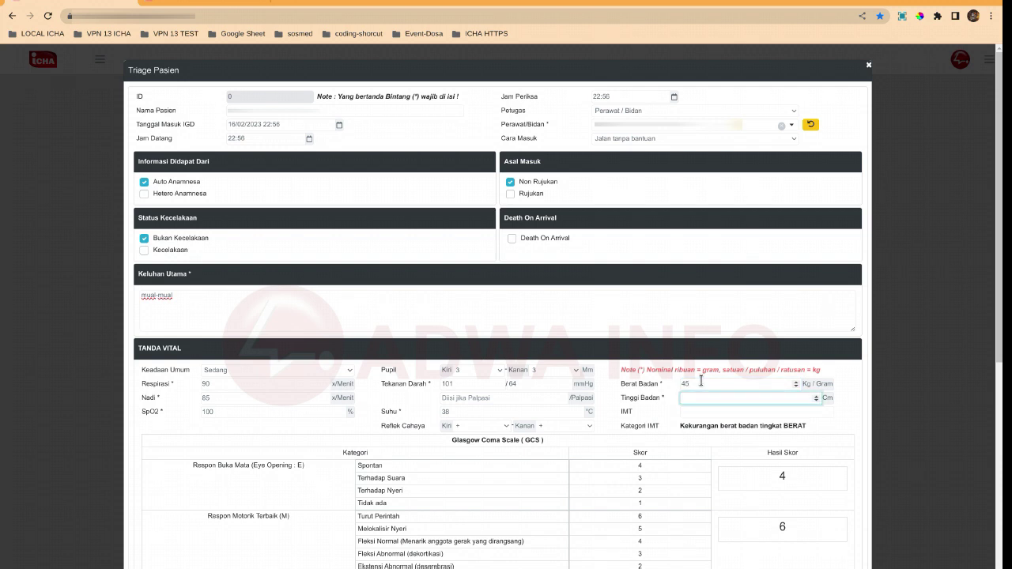
type("166")
left_click_drag(622, 417, 635, 412)
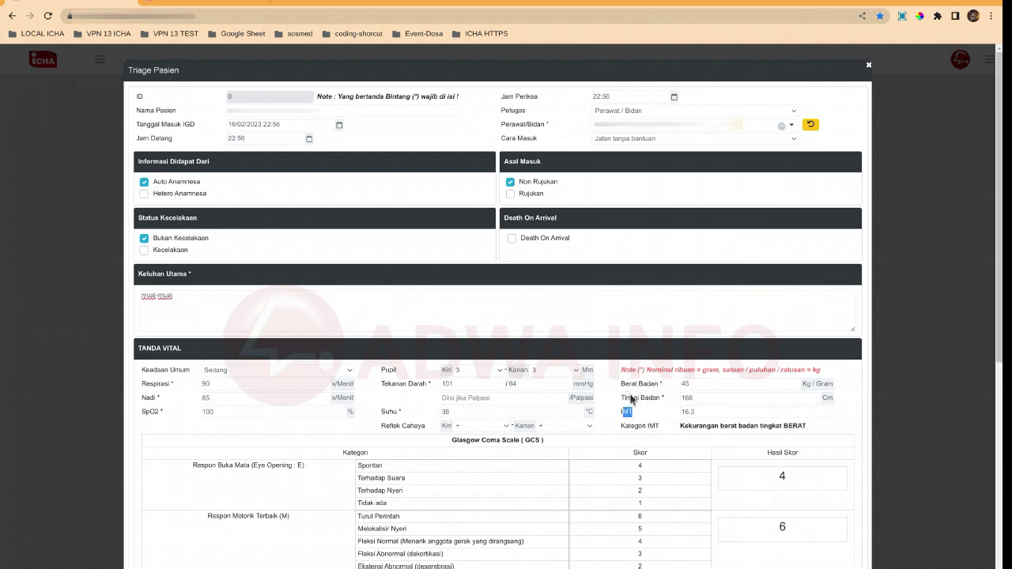
left_click(623, 407)
mouse_move(620, 427)
left_mouse_down()
mouse_move(665, 433)
mouse_move(635, 417)
left_mouse_up()
left_click(584, 414)
scroll(535, 403, "down", 2)
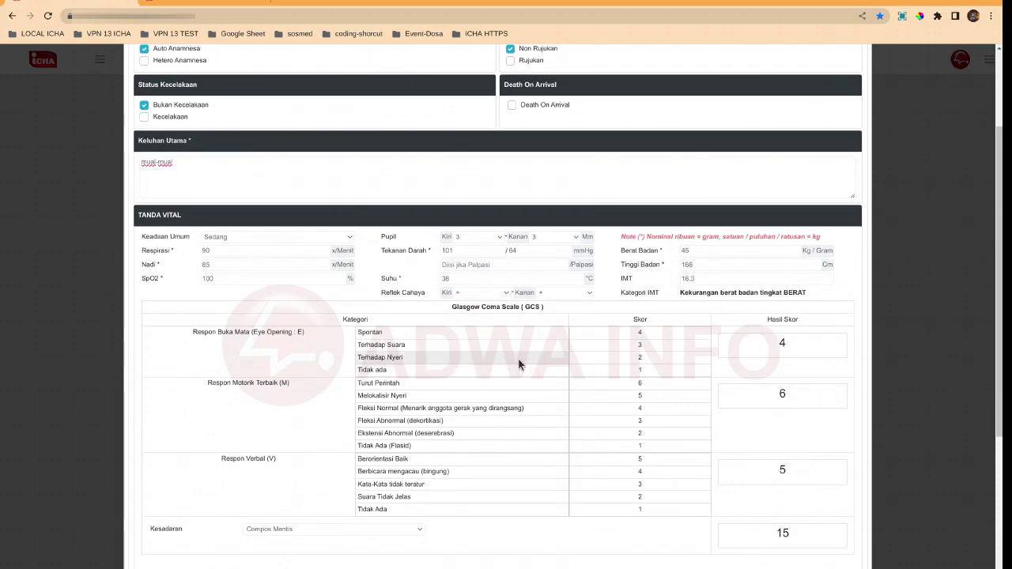
scroll(489, 345, "down", 2)
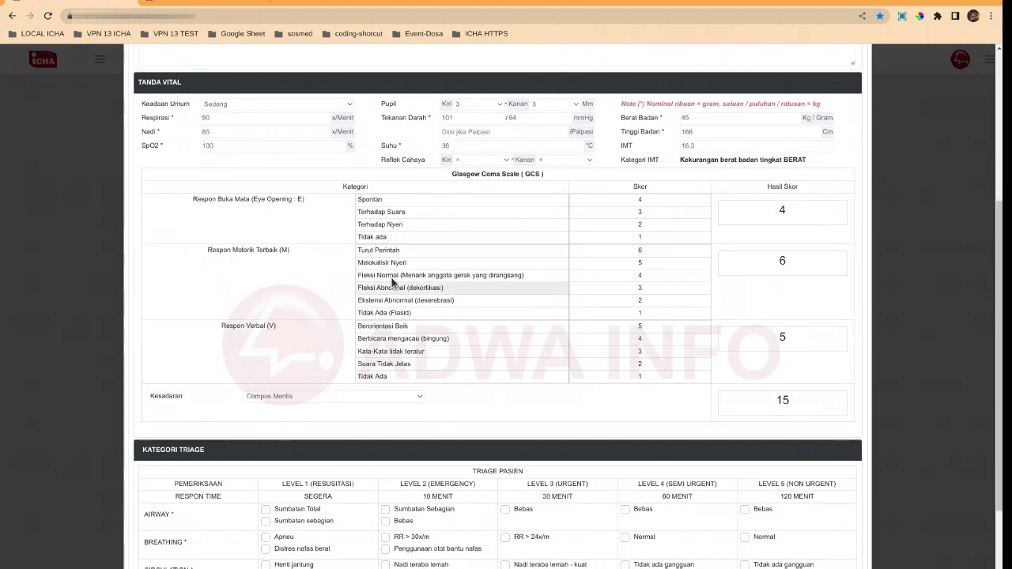
scroll(272, 389, "down", 2)
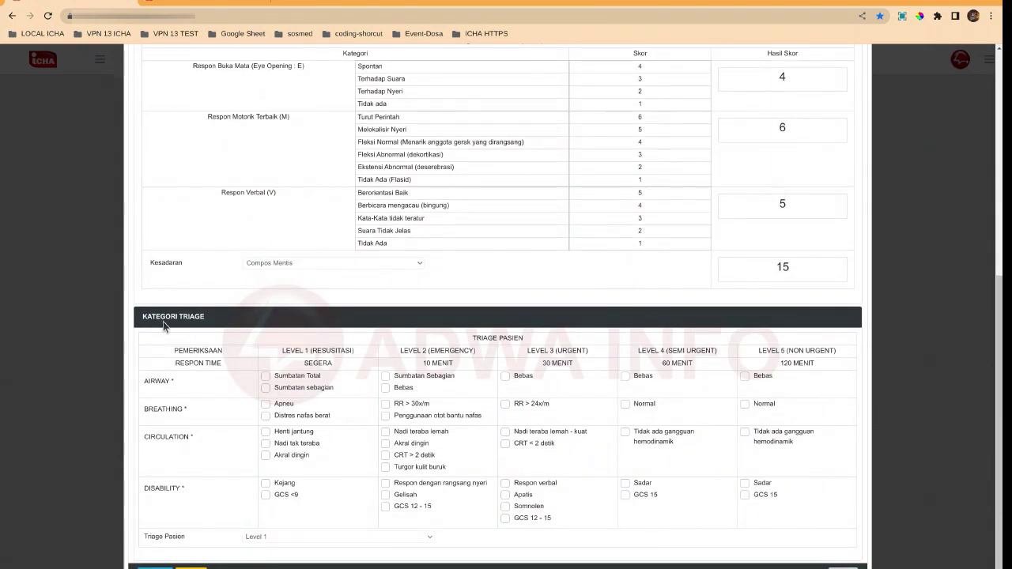
left_click_drag(143, 324, 210, 323)
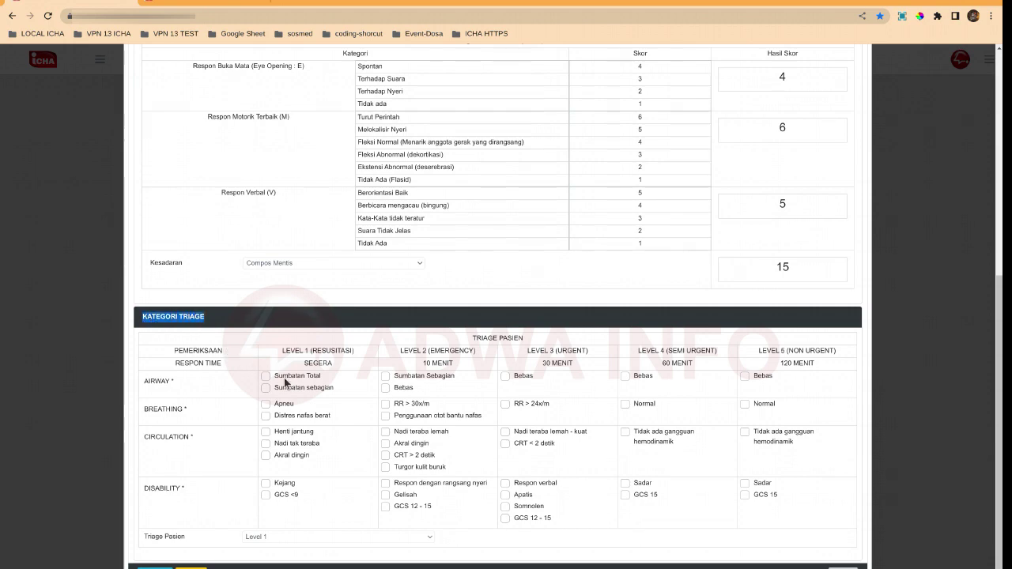
scroll(348, 395, "up", 3)
scroll(351, 395, "up", 2)
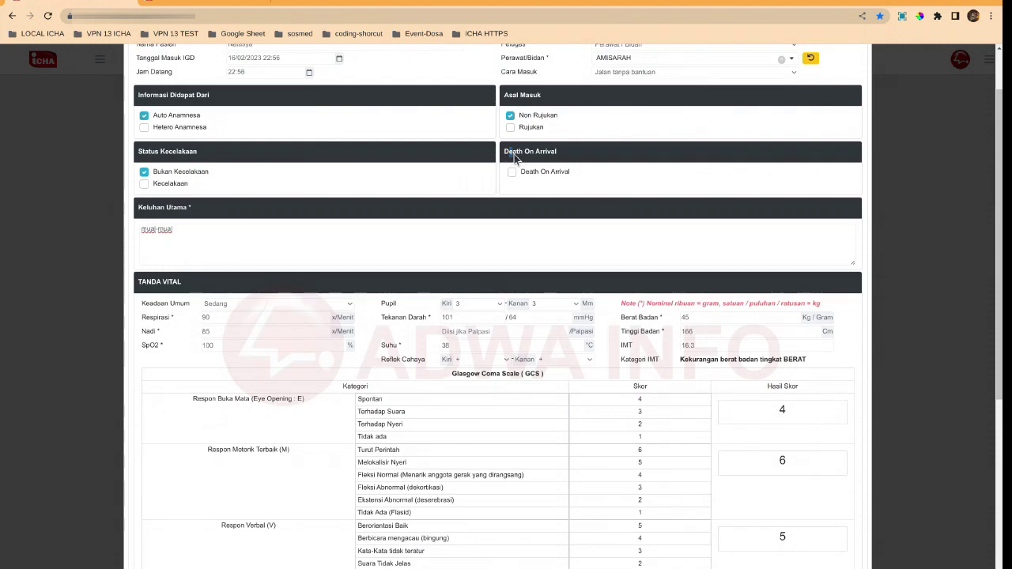
left_click_drag(505, 155, 560, 156)
scroll(489, 220, "down", 2)
scroll(464, 260, "up", 2)
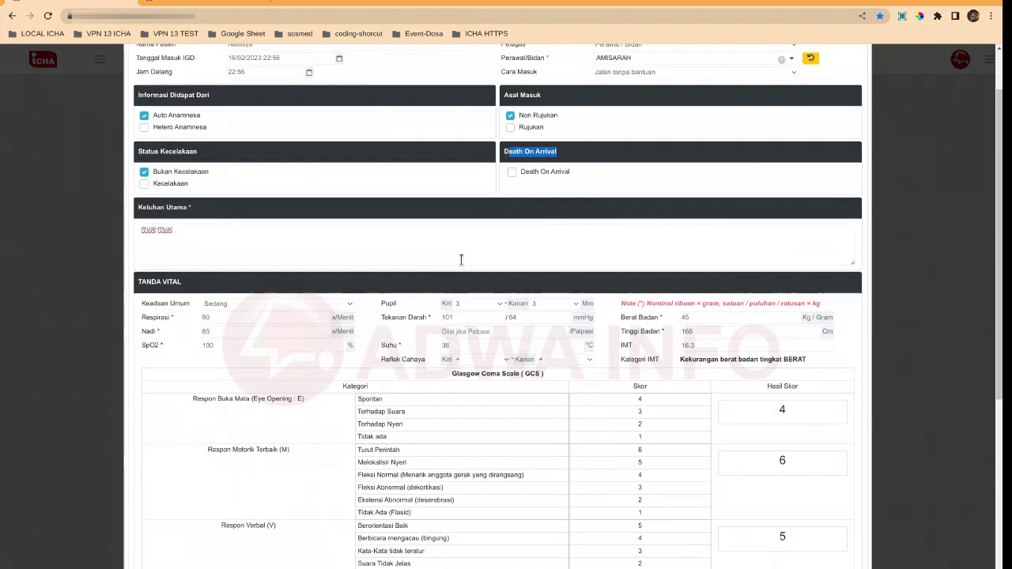
left_click(503, 156)
scroll(504, 156, "down", 4)
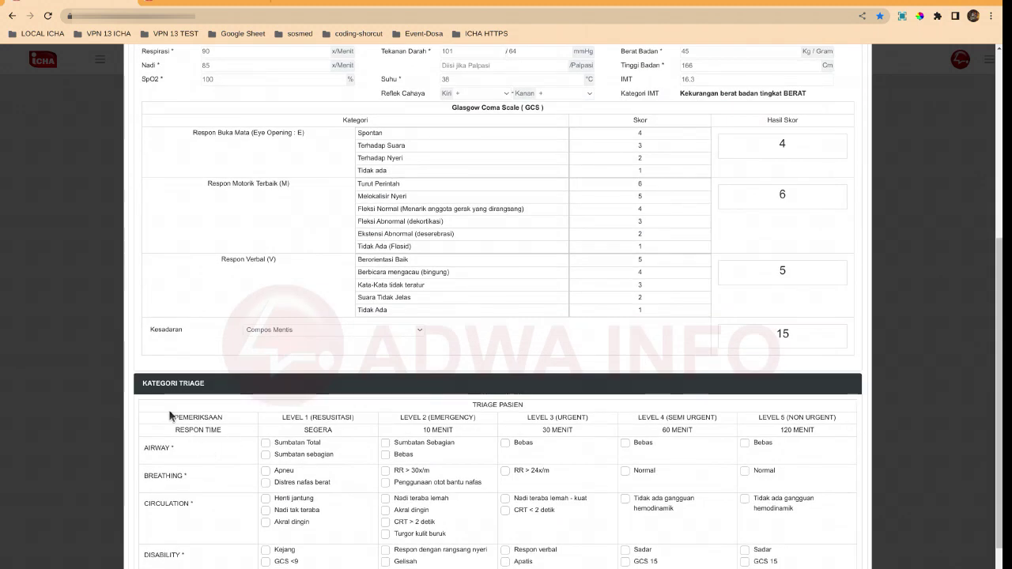
left_click_drag(143, 383, 208, 384)
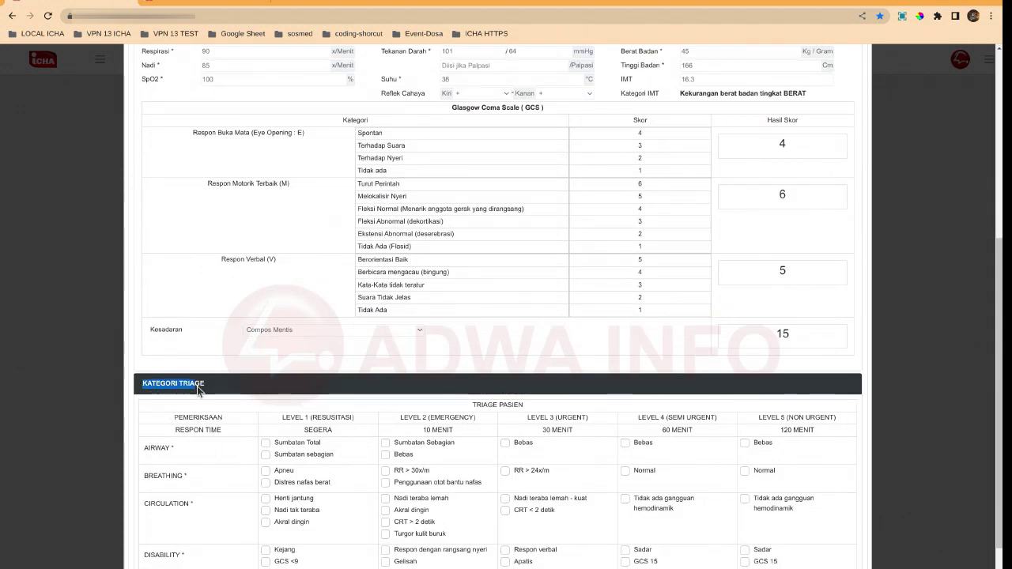
scroll(201, 395, "down", 1)
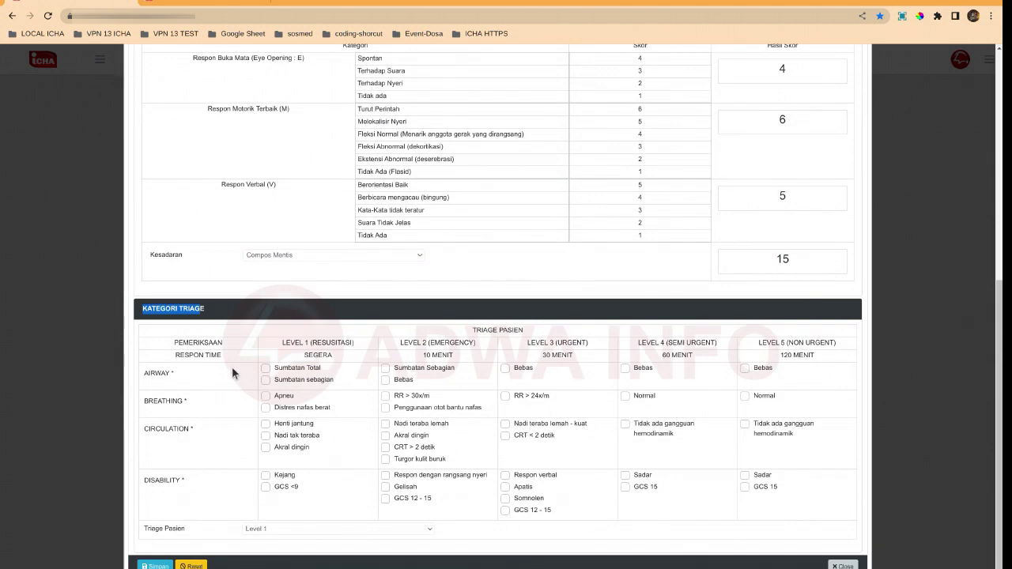
scroll(237, 372, "up", 4)
scroll(408, 287, "up", 1)
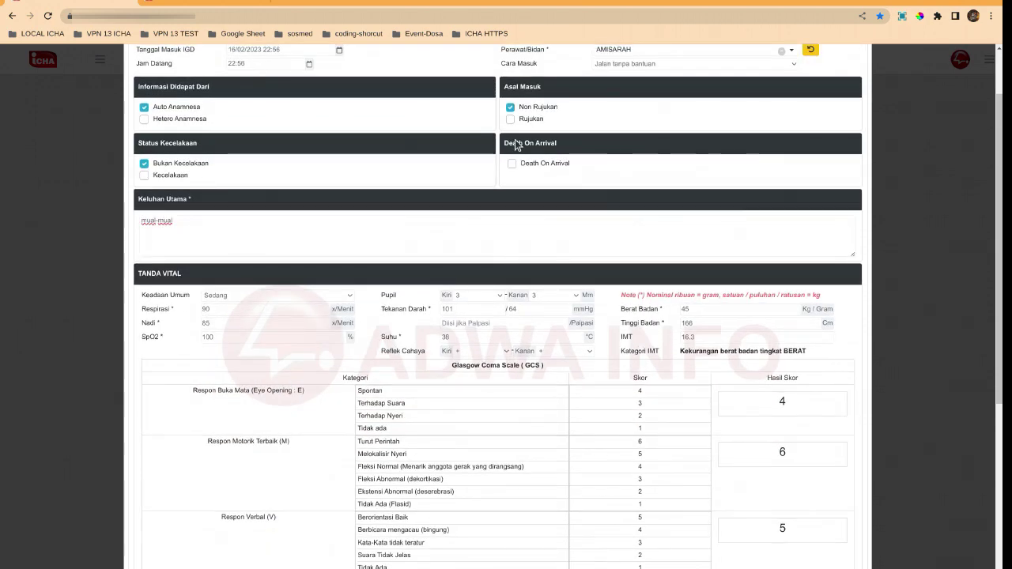
scroll(357, 393, "down", 4)
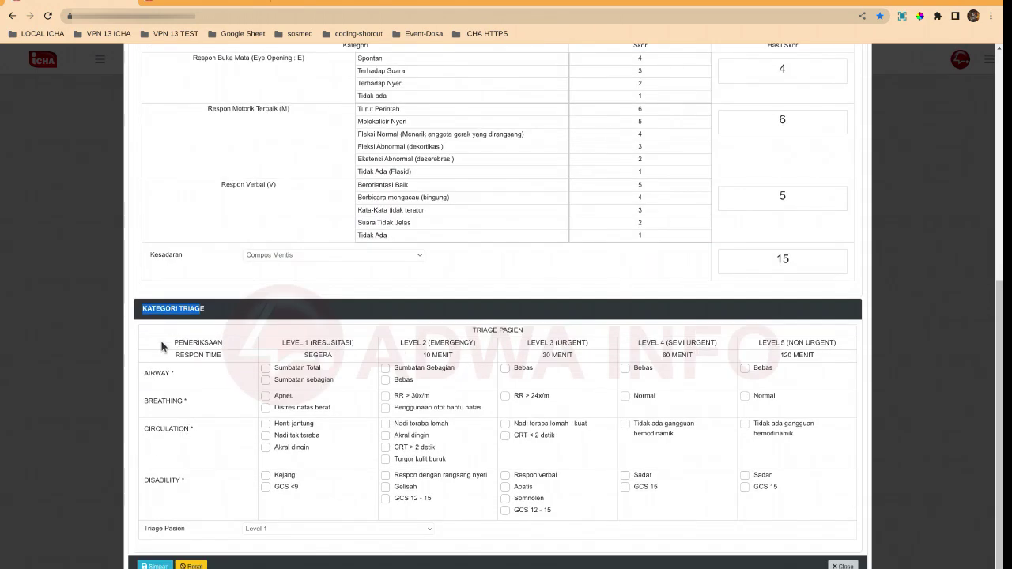
left_click(148, 322)
left_click(156, 564)
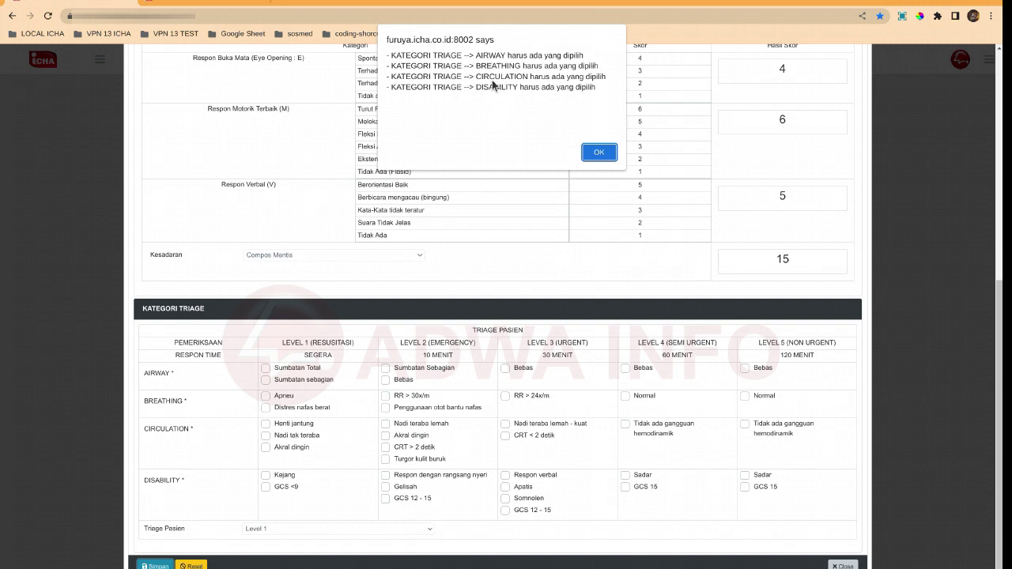
left_click(601, 152)
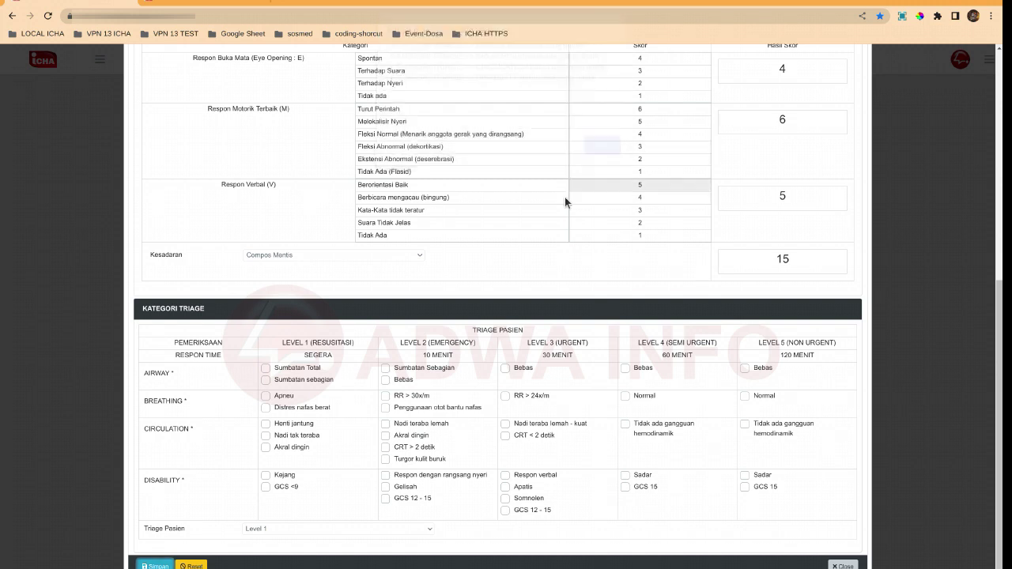
scroll(509, 253, "up", 5)
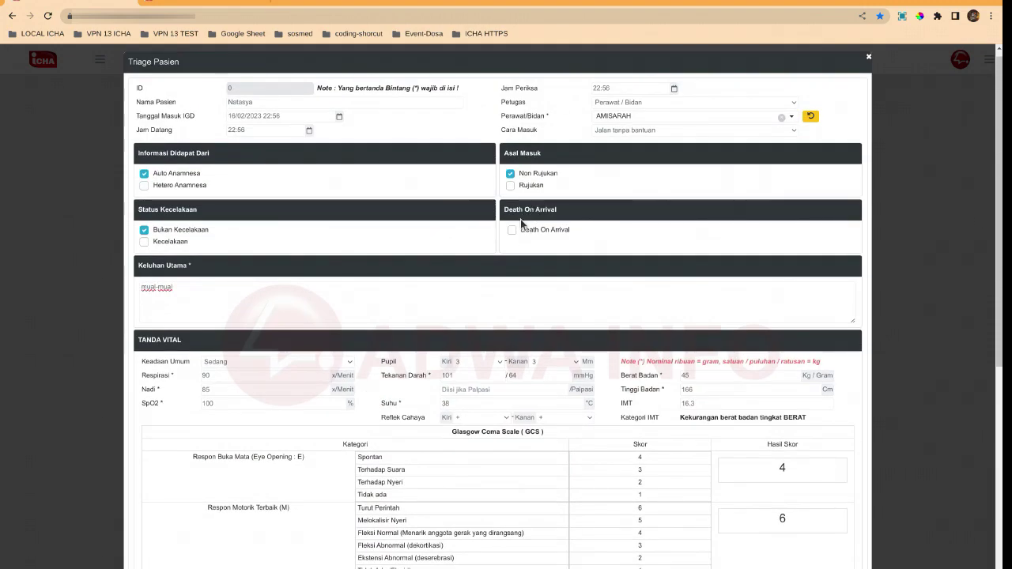
Tick Death On Arrival, save the triage record, and acknowledge the 'Data Berhasil disimpan' alert
left_click(511, 229)
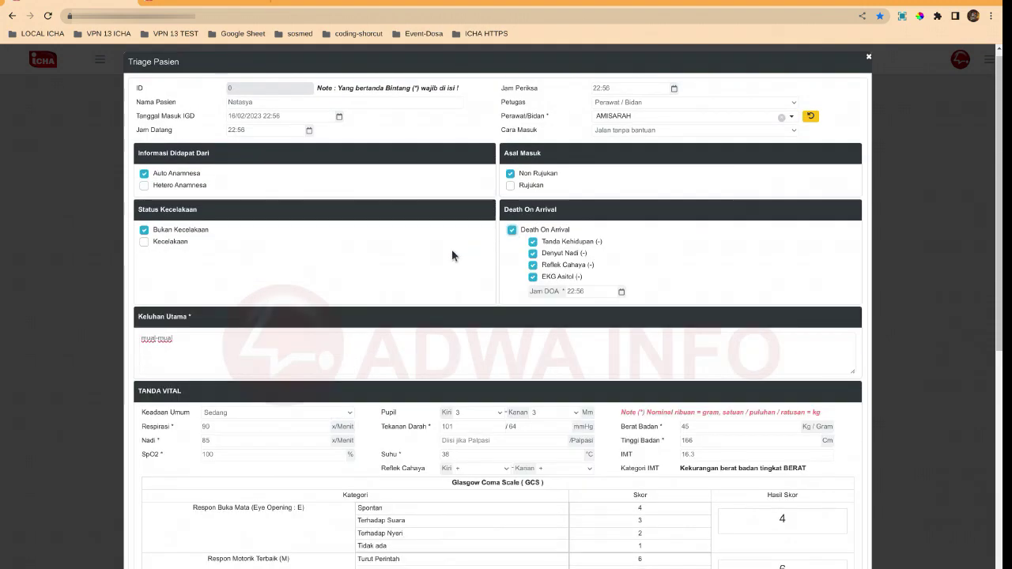
scroll(473, 238, "down", 5)
scroll(221, 443, "down", 1)
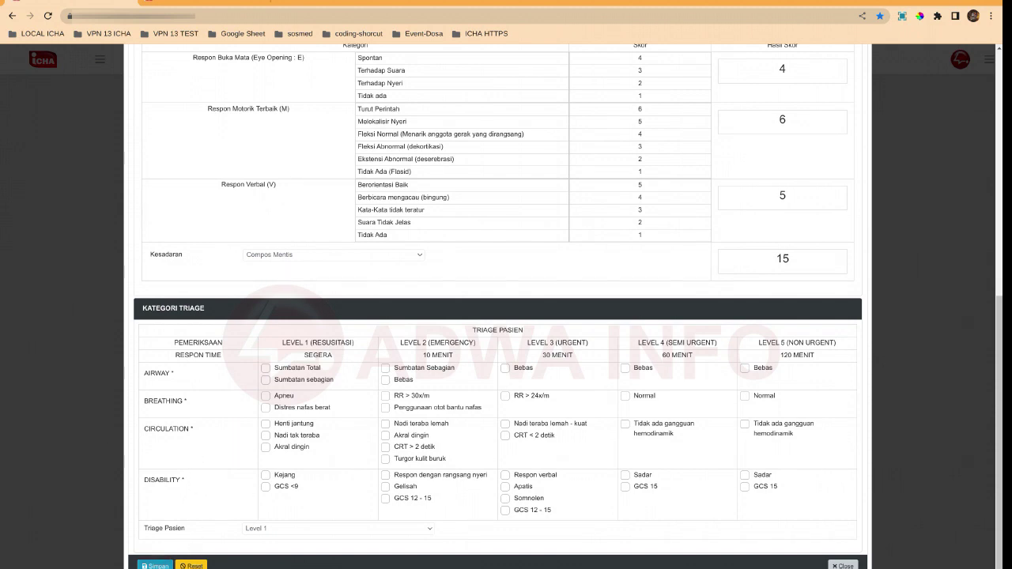
left_click(155, 566)
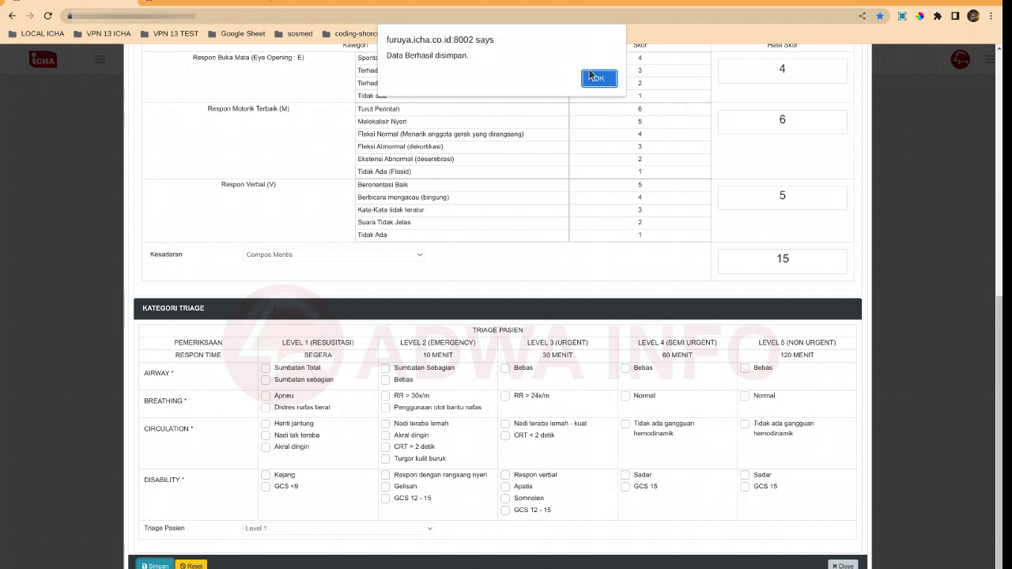
left_click(599, 77)
scroll(530, 253, "up", 3)
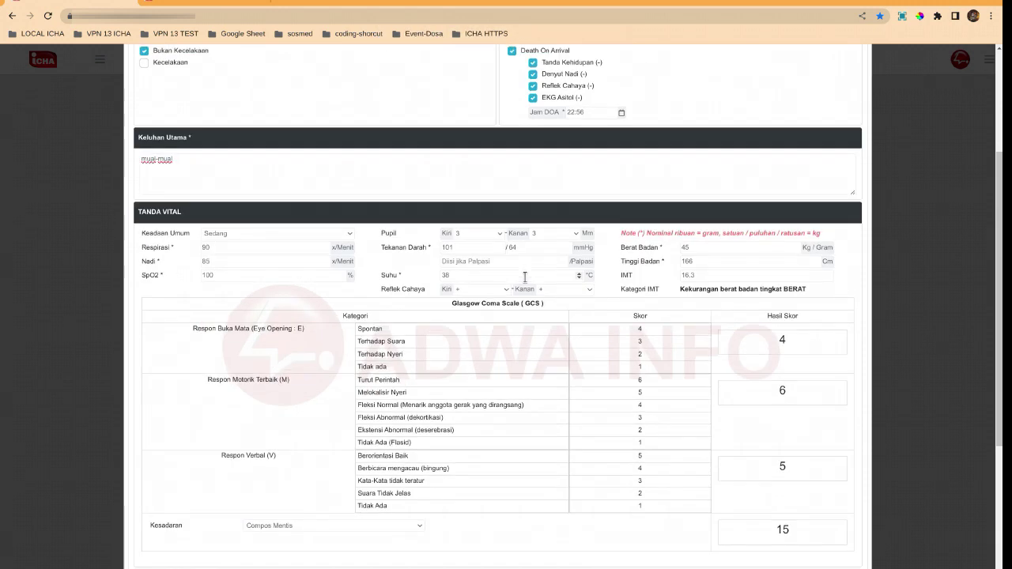
scroll(525, 277, "up", 3)
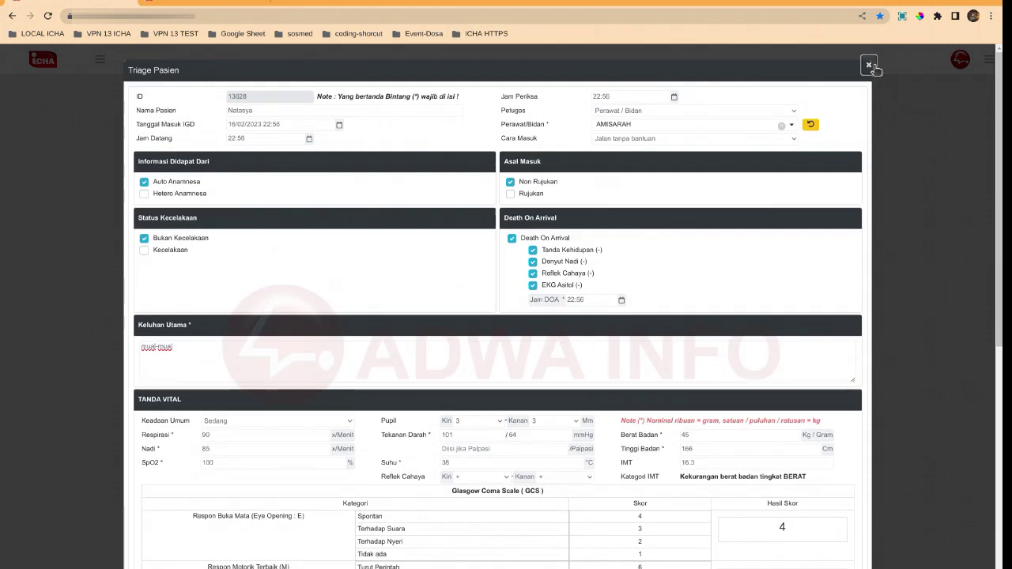
left_click(869, 66)
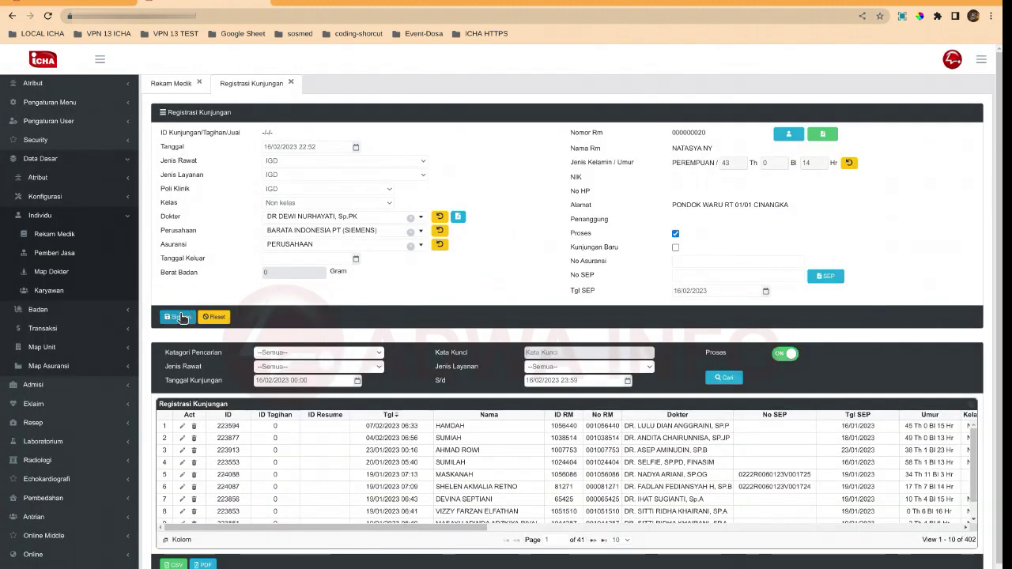
left_click(179, 318)
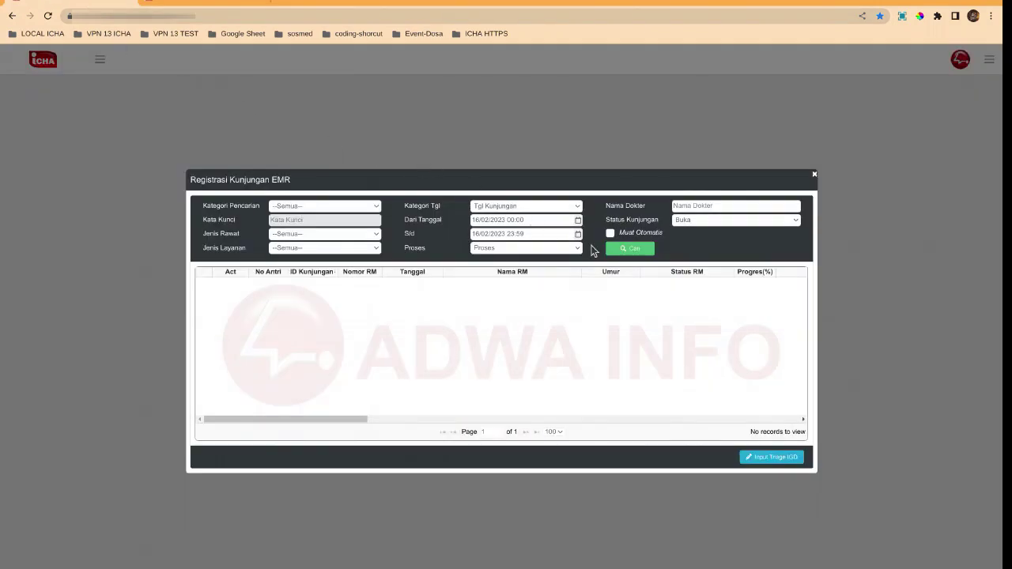
left_click(644, 253)
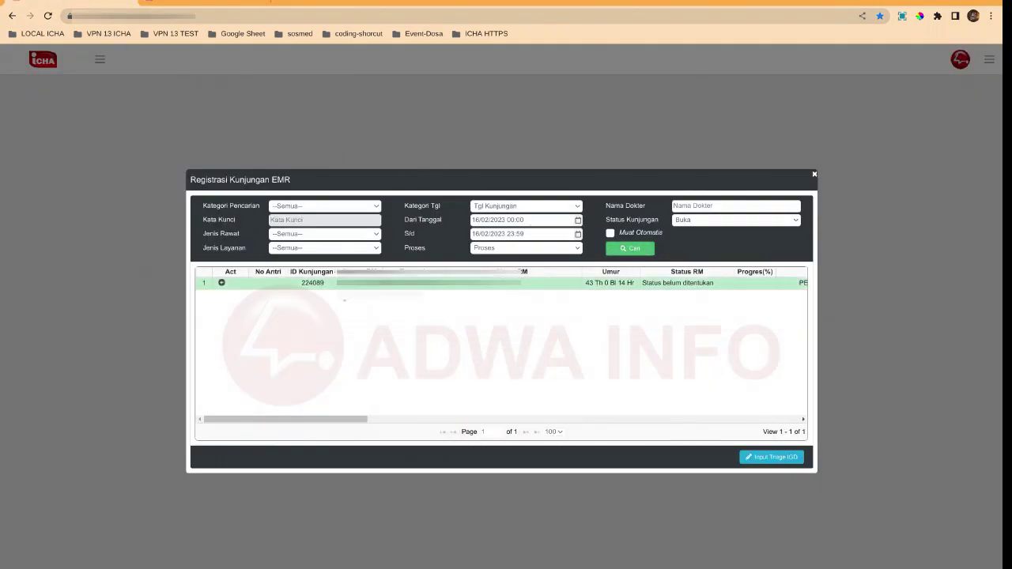
left_click(222, 283)
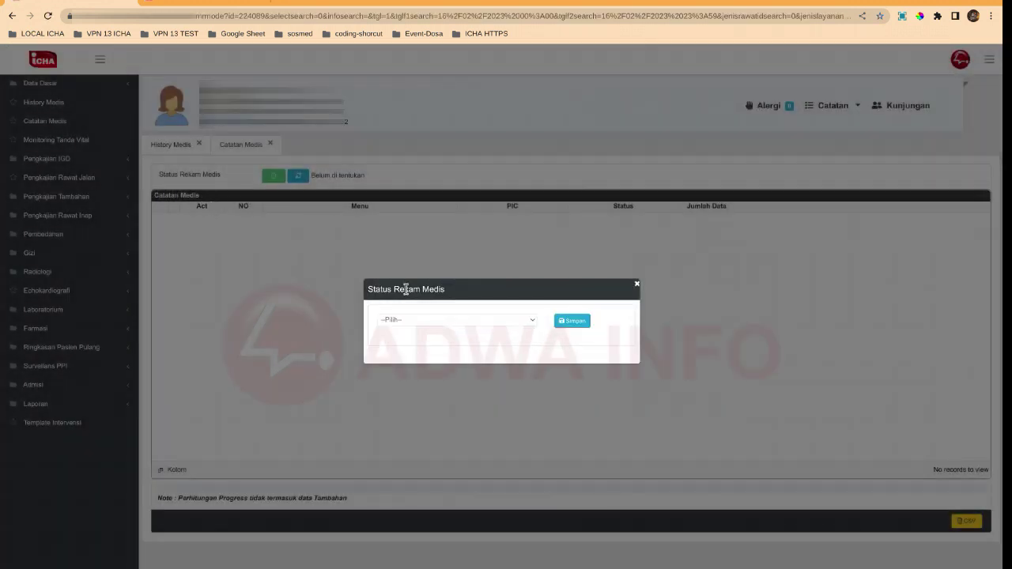
Set and save the medical record status as IGD Umum
left_click(413, 320)
left_click(409, 347)
left_click(571, 321)
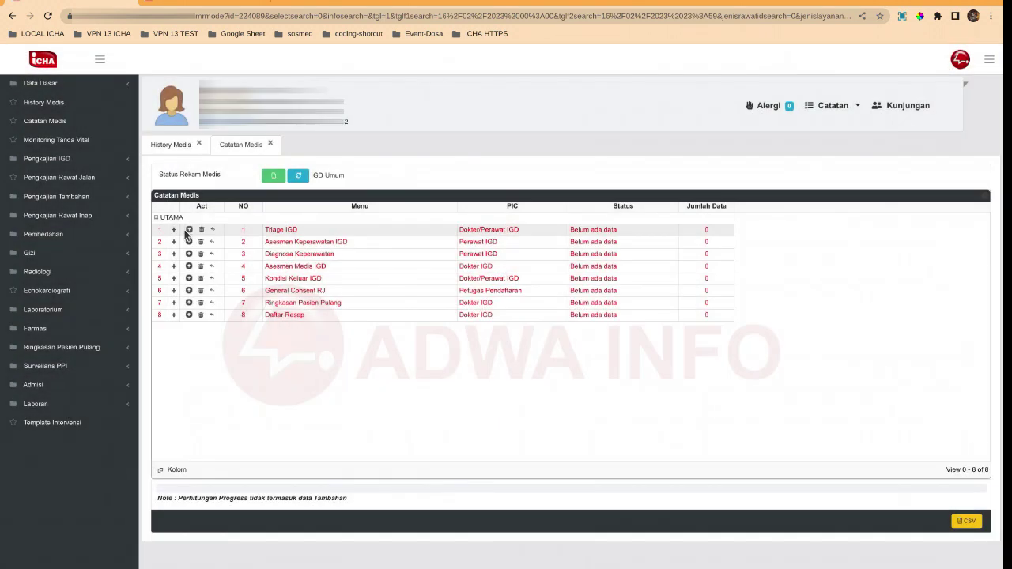
Open the Triage IGD row for editing to show a new Triage Pasien form
left_click(189, 230)
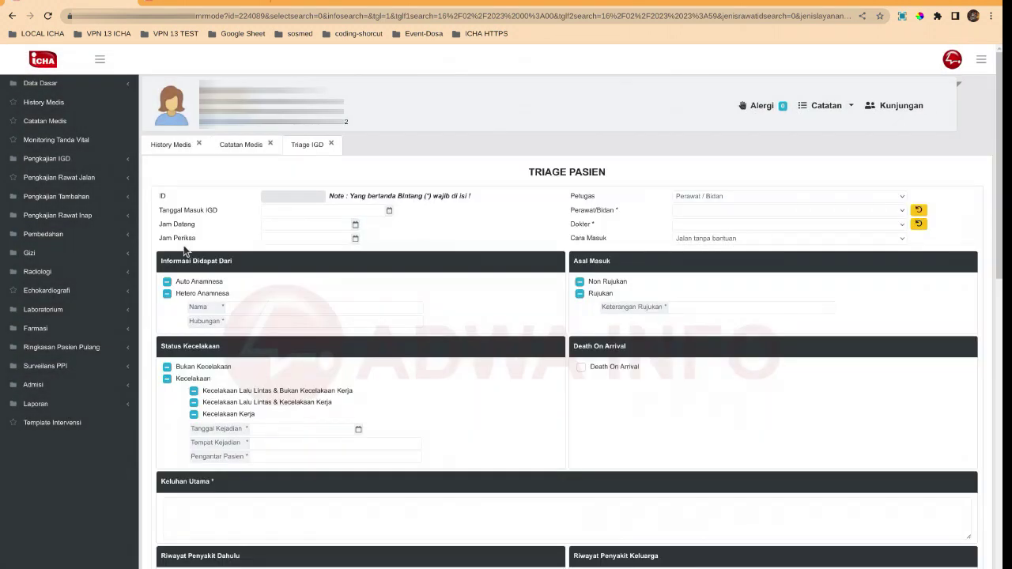
scroll(491, 281, "down", 1)
scroll(491, 281, "up", 1)
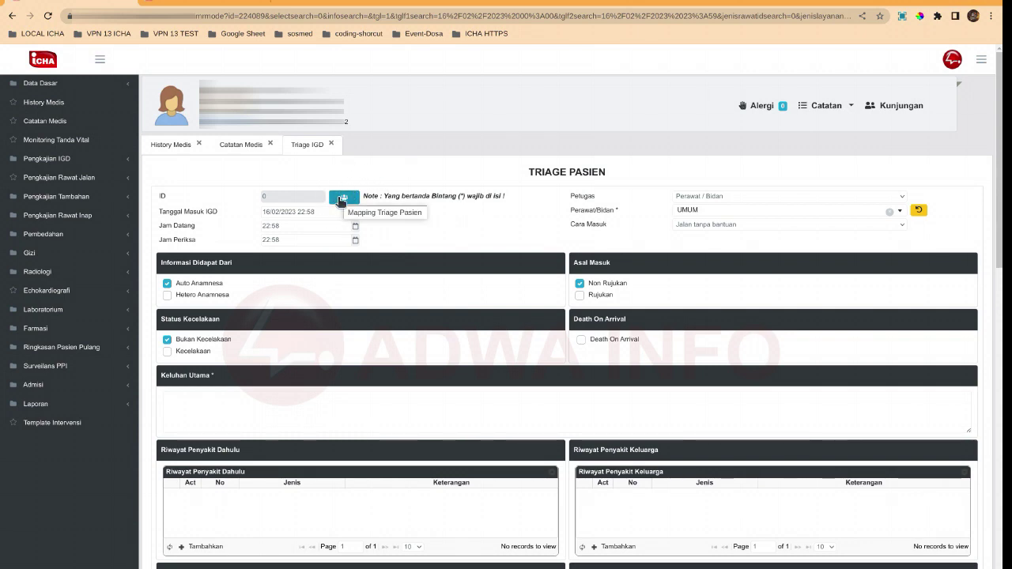
Map the patient's entry from Daftar Triage Pasien Belum Di Mapping to this visit
left_click(343, 197)
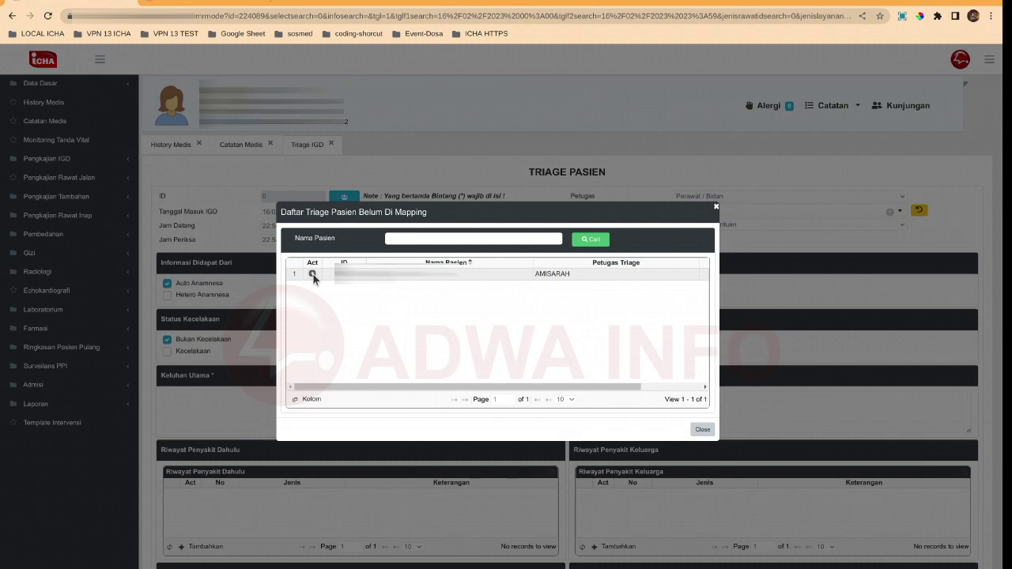
left_click(313, 274)
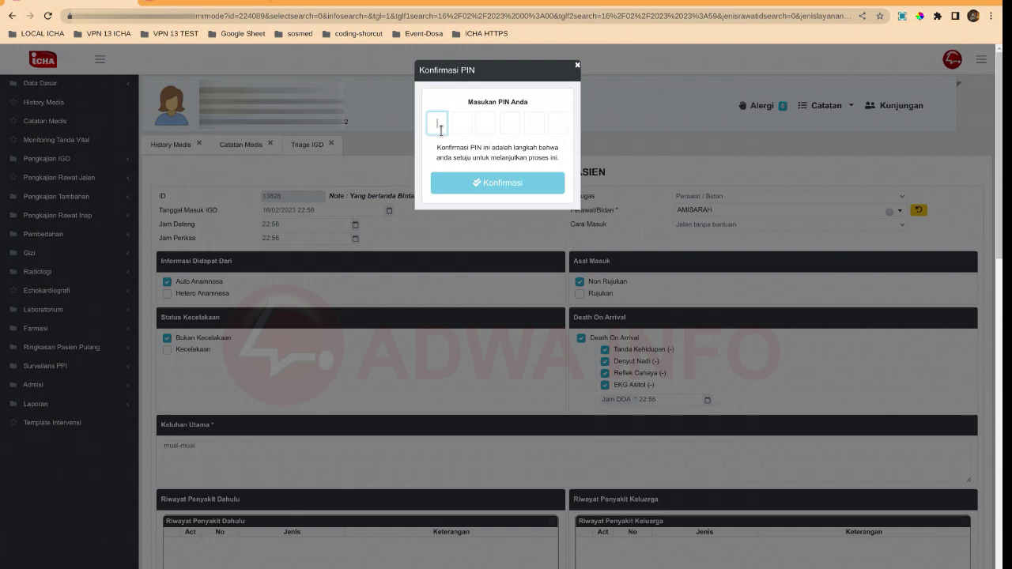
Enter the PIN, then dismiss the Error 500 and PIN confirmation dialogs
type("******")
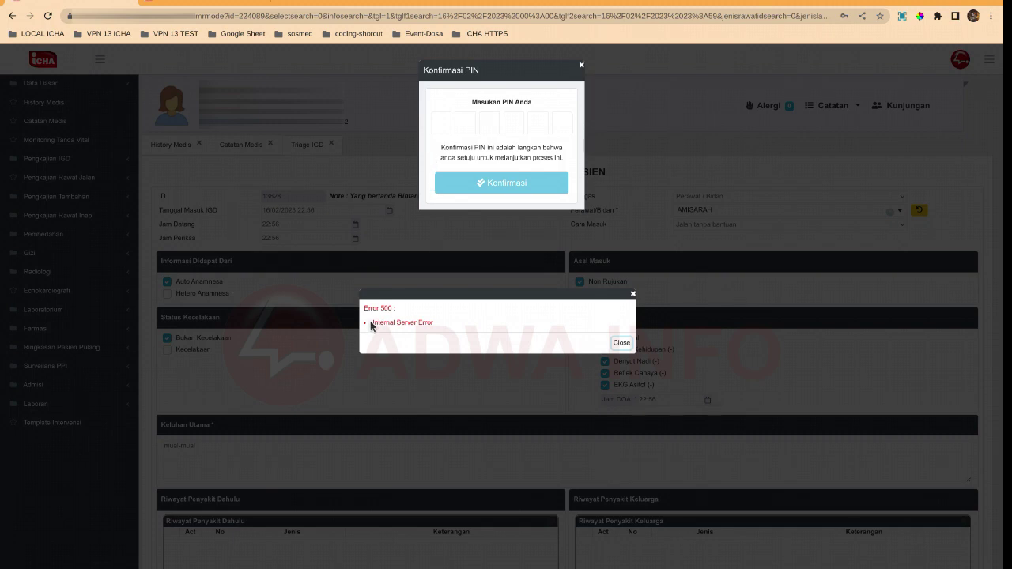
left_click(517, 243)
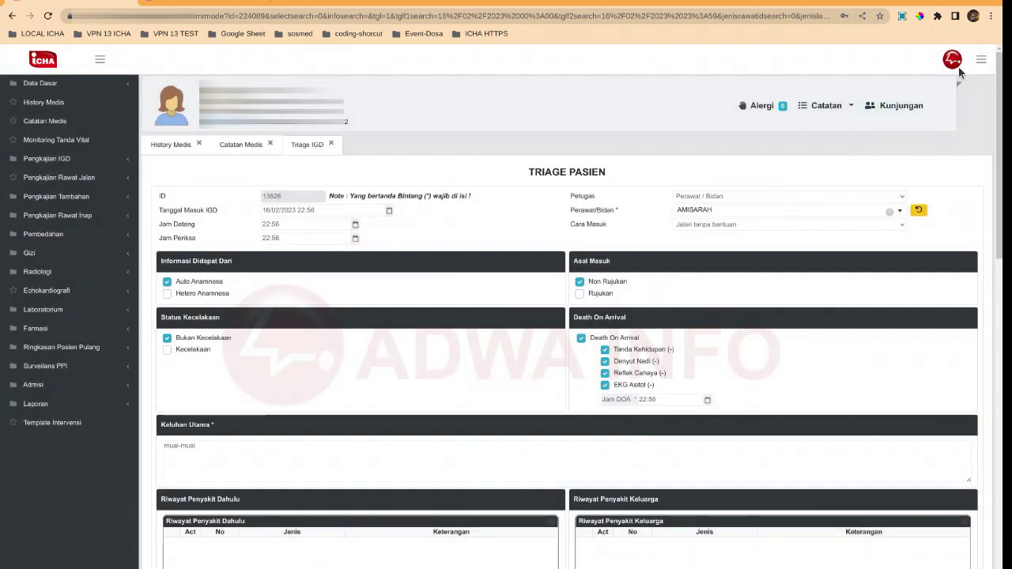
left_click(953, 61)
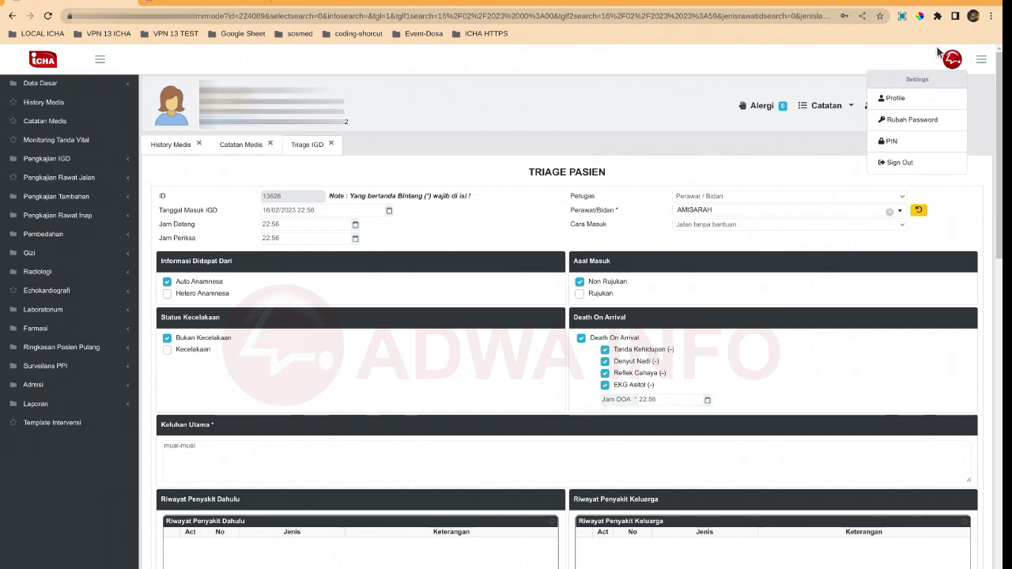
left_click(940, 53)
Set and save a new six-digit PIN from the avatar menu's PIN option
left_click(952, 64)
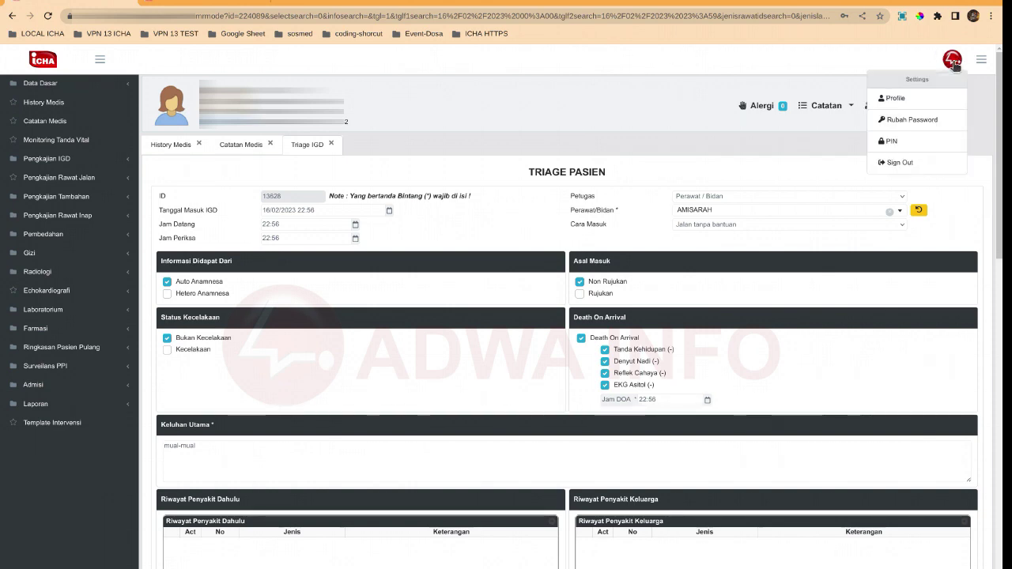
left_click(899, 143)
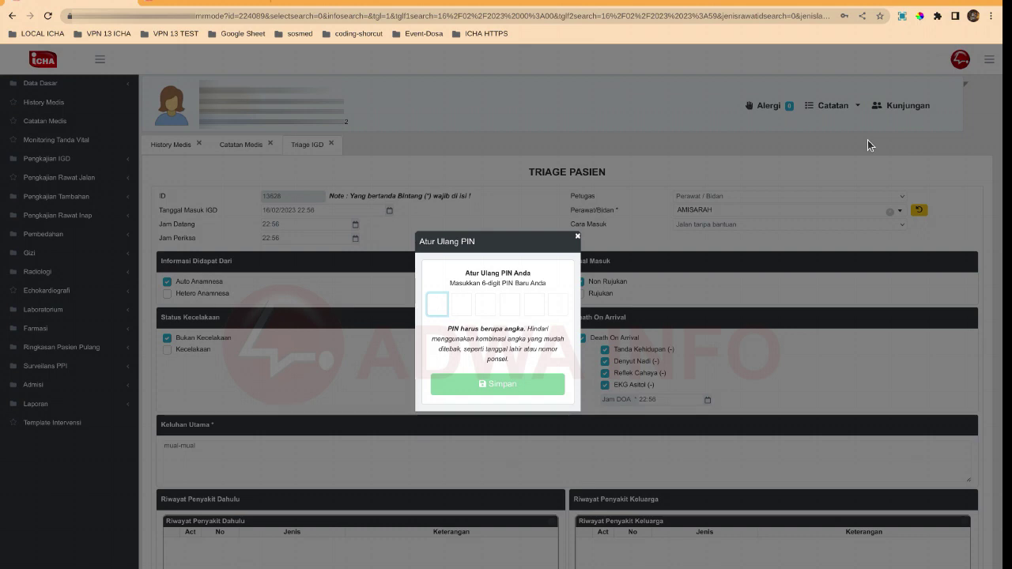
type("123456")
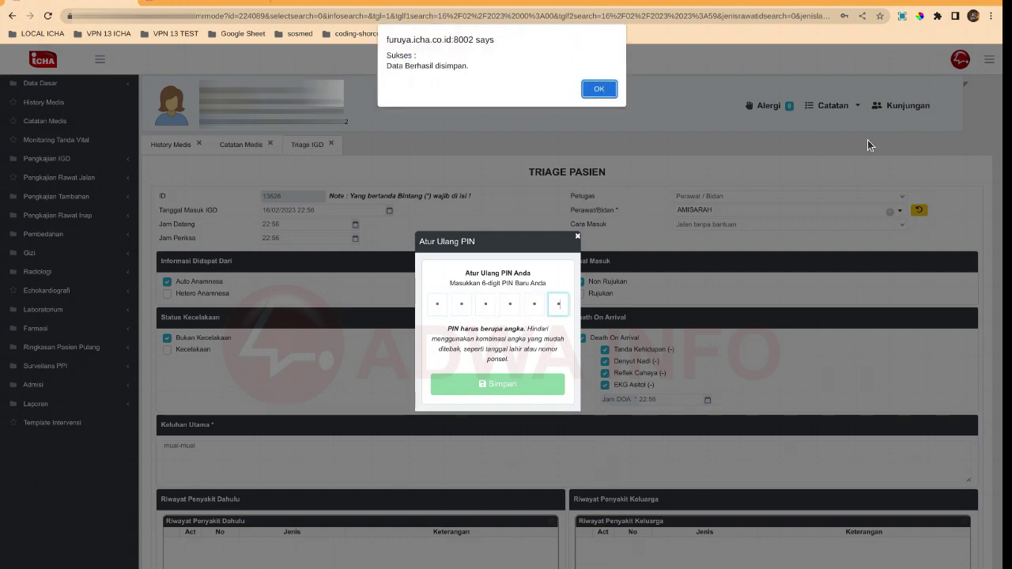
key("Return")
scroll(679, 230, "down", 15)
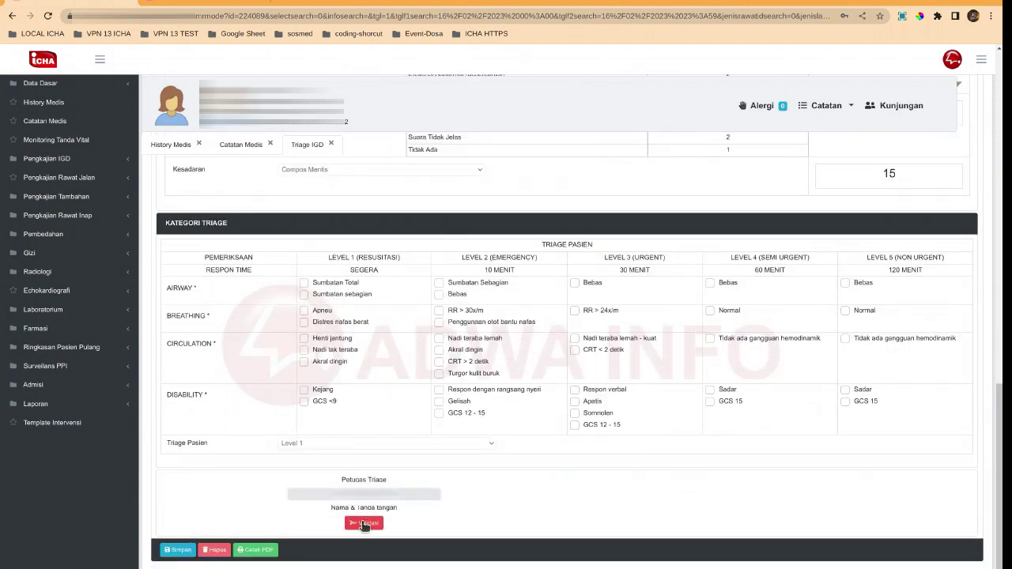
Validate the triage record and confirm it with the account PIN
left_click(364, 524)
type("**")
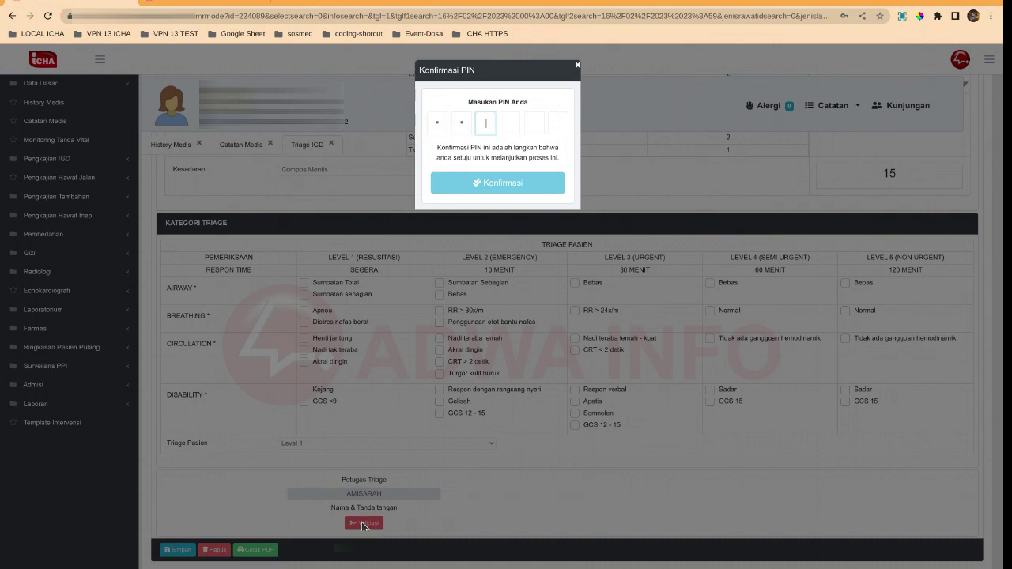
type("****")
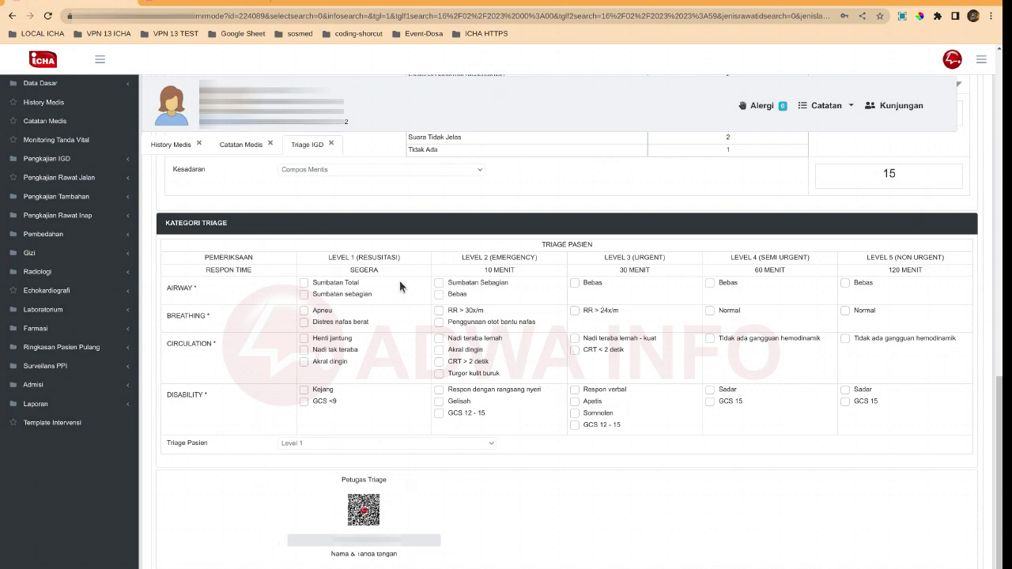
scroll(400, 286, "up", 15)
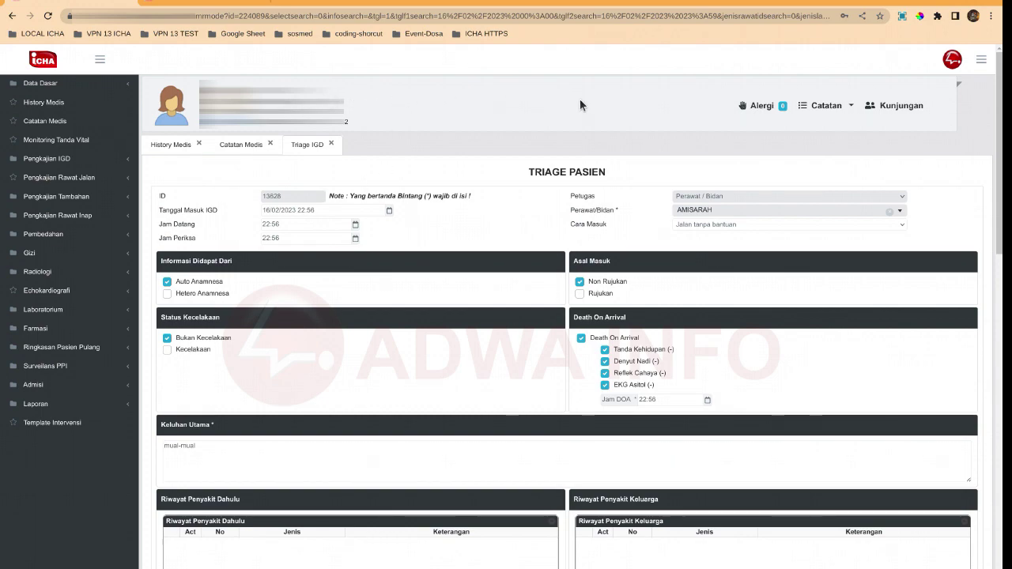
scroll(433, 395, "down", 15)
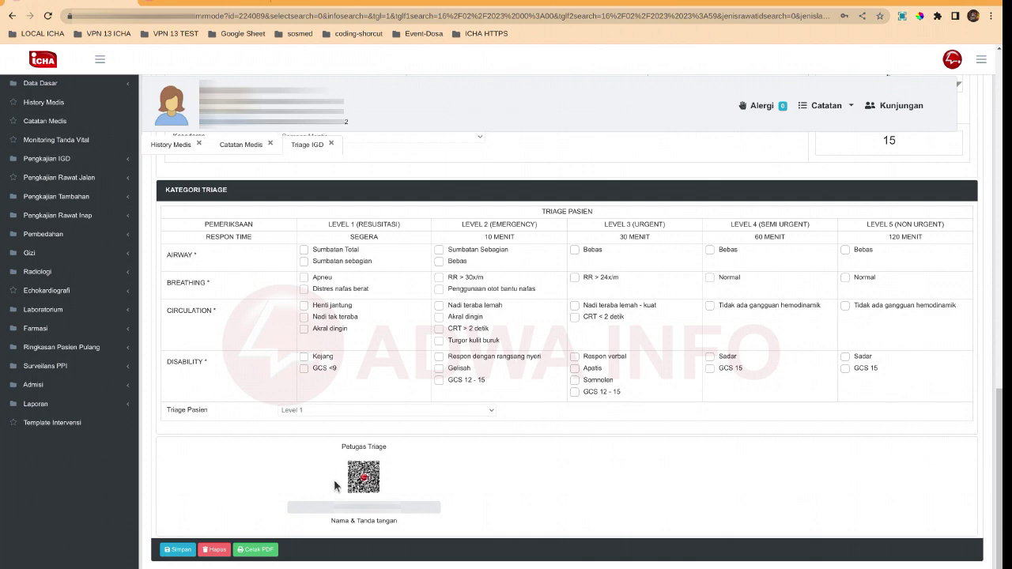
scroll(335, 479, "up", 3)
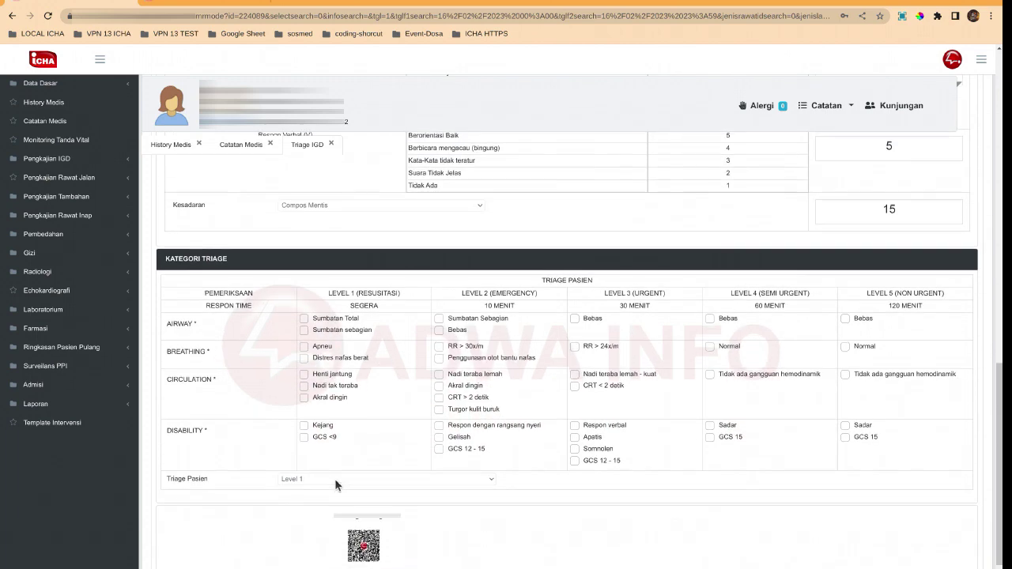
scroll(335, 478, "down", 3)
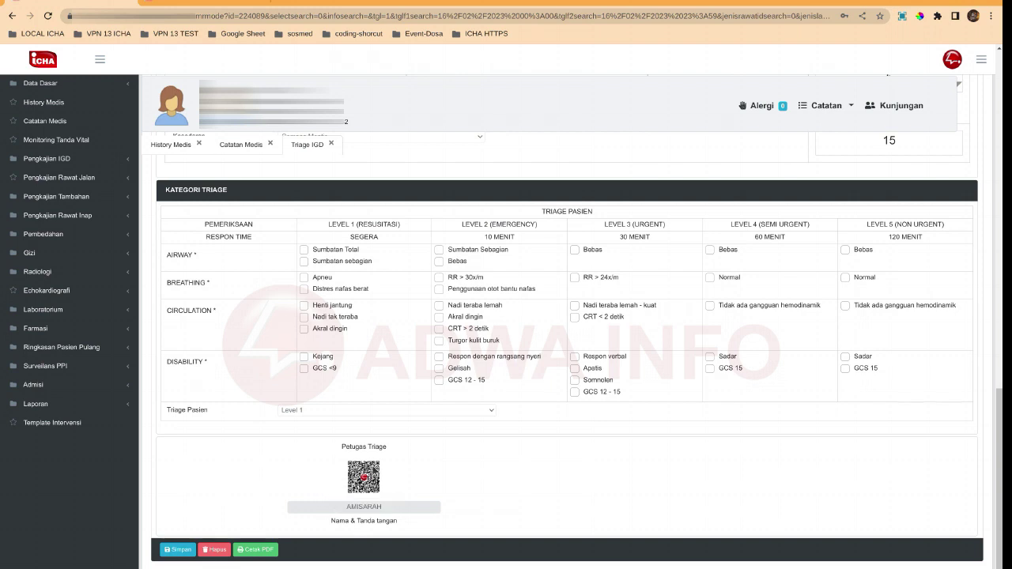
mouse_move(501, 566)
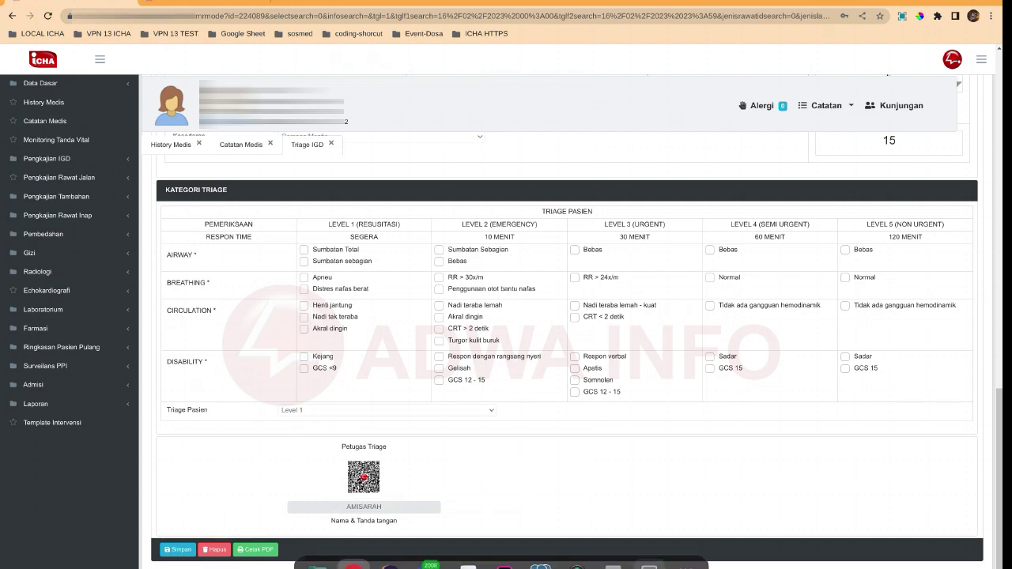